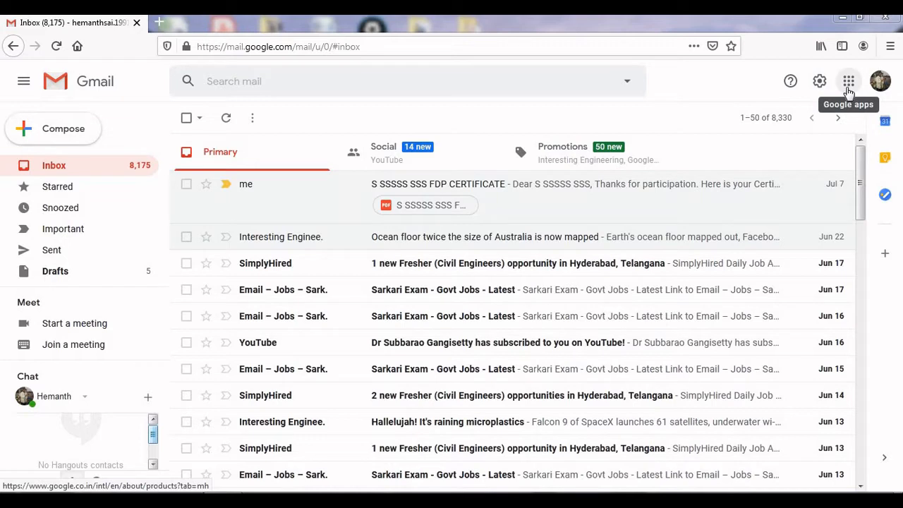
- Open Google Jamboard from the Google apps and create a new jam
click(849, 85)
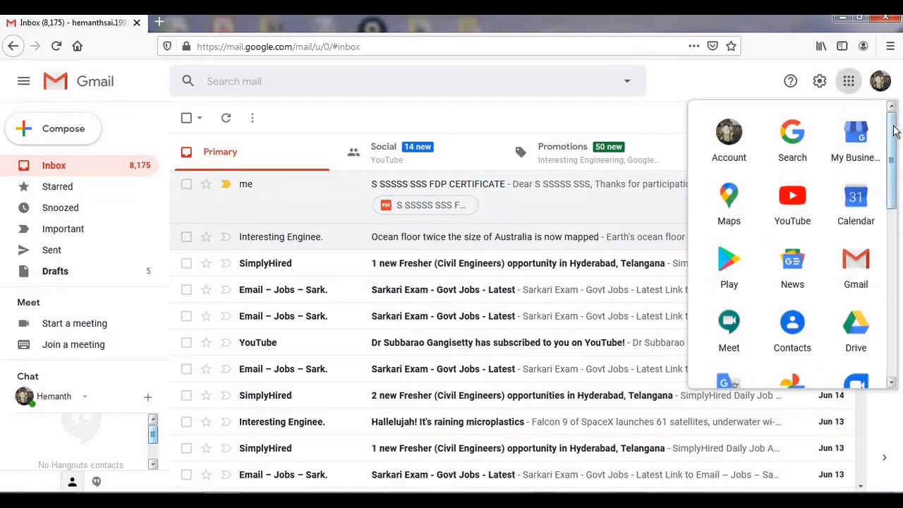
drag(893, 131, 893, 322)
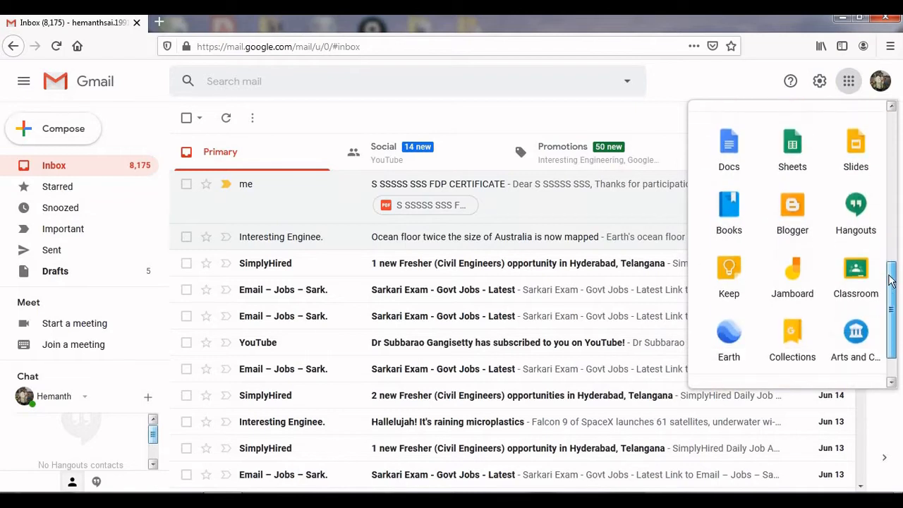
click(795, 279)
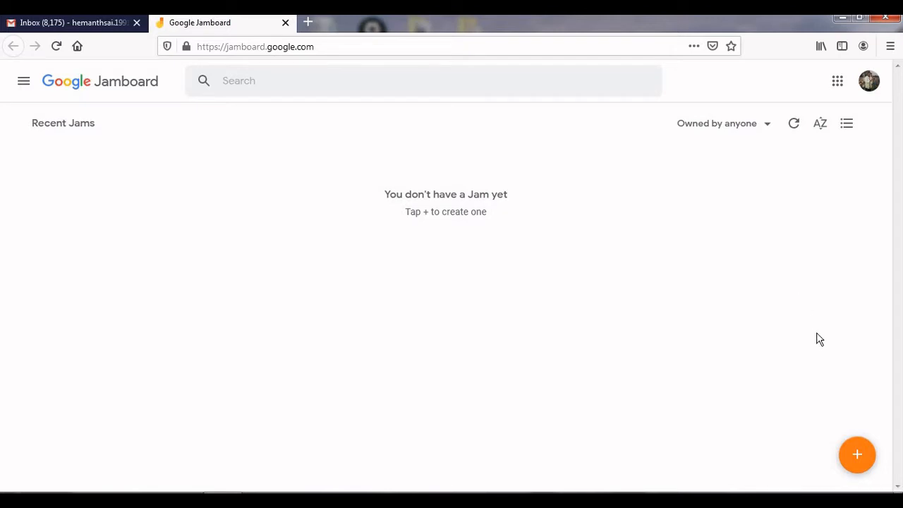
click(858, 456)
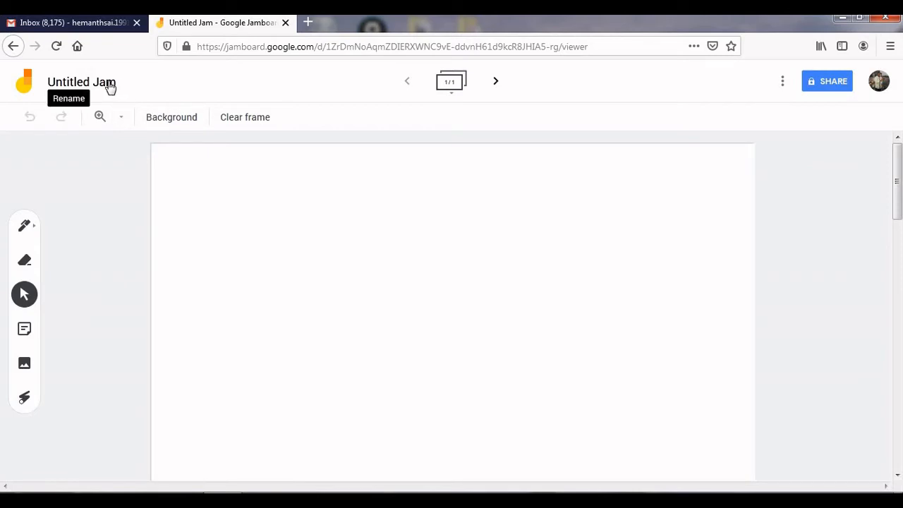
- Rename the untitled jam as "Sample Jamboard"
click(110, 84)
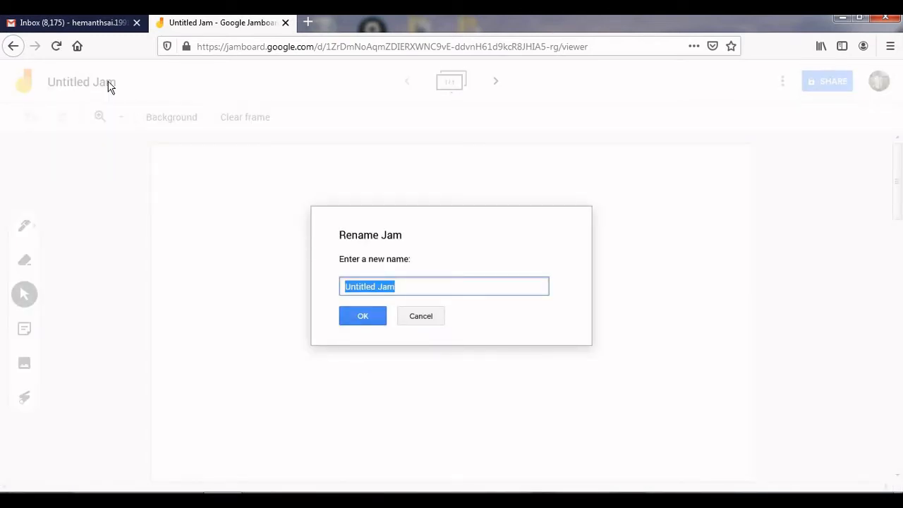
text(Sa)
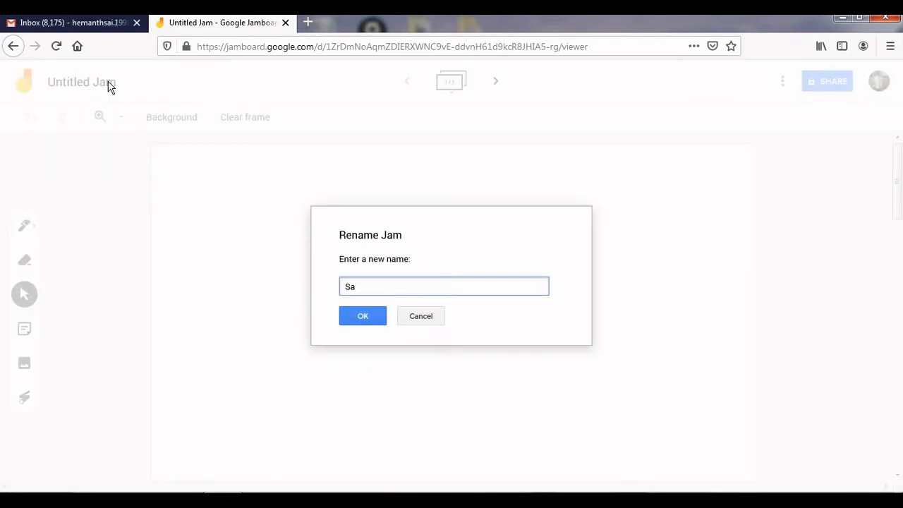
text(mple Jamboard)
click(355, 320)
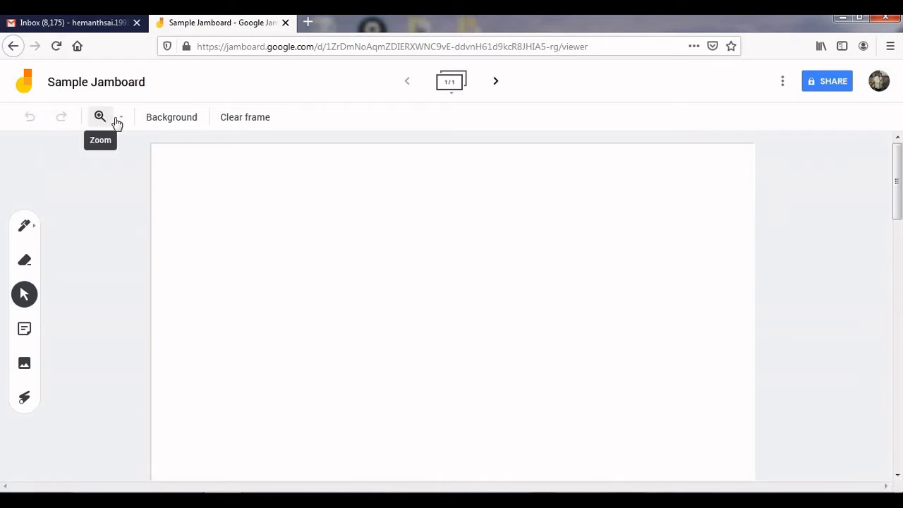
- Try the dots, lines, squares, graph and blue backgrounds one after another on the first frame
click(166, 123)
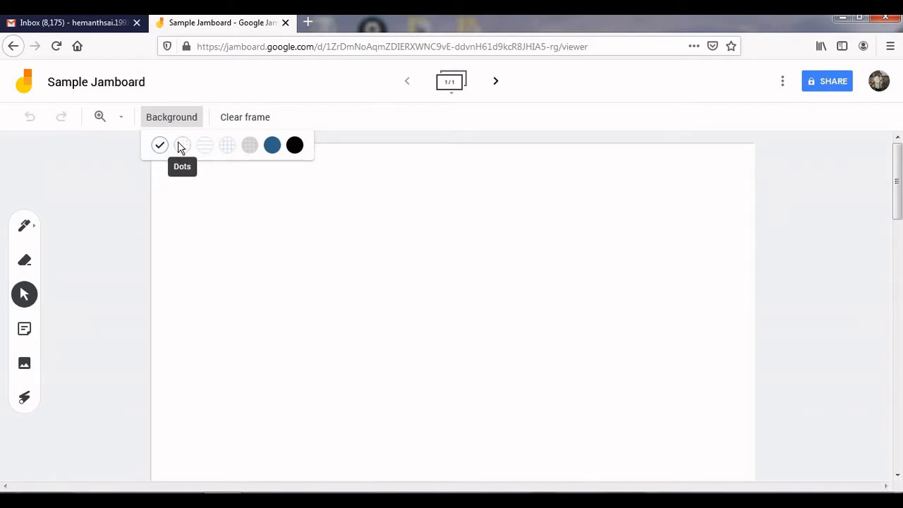
click(181, 146)
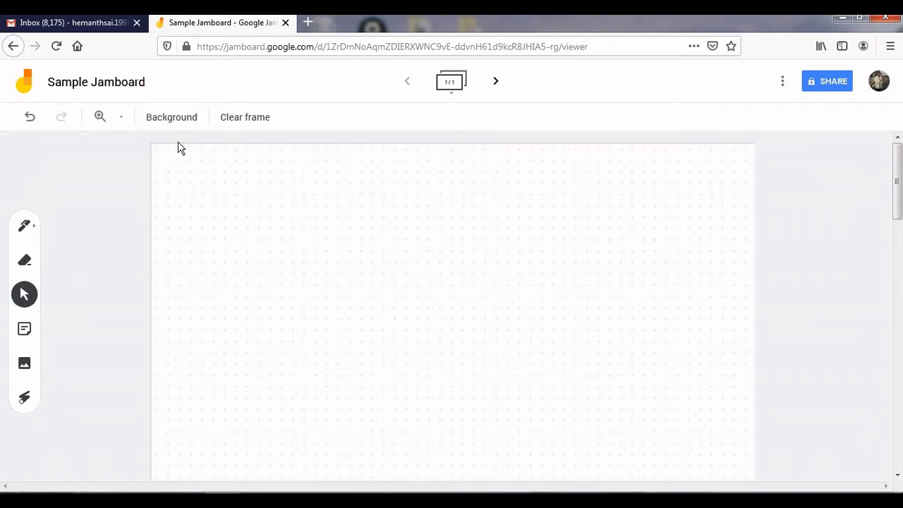
click(180, 125)
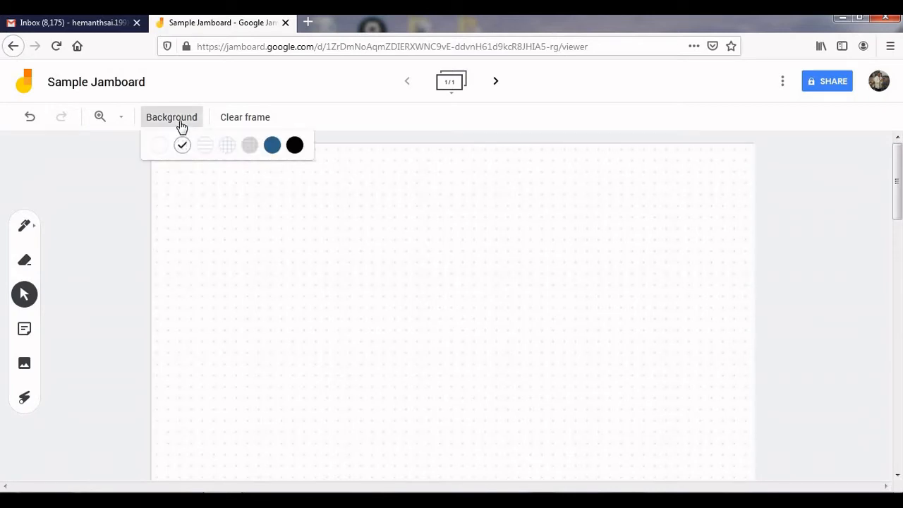
click(204, 146)
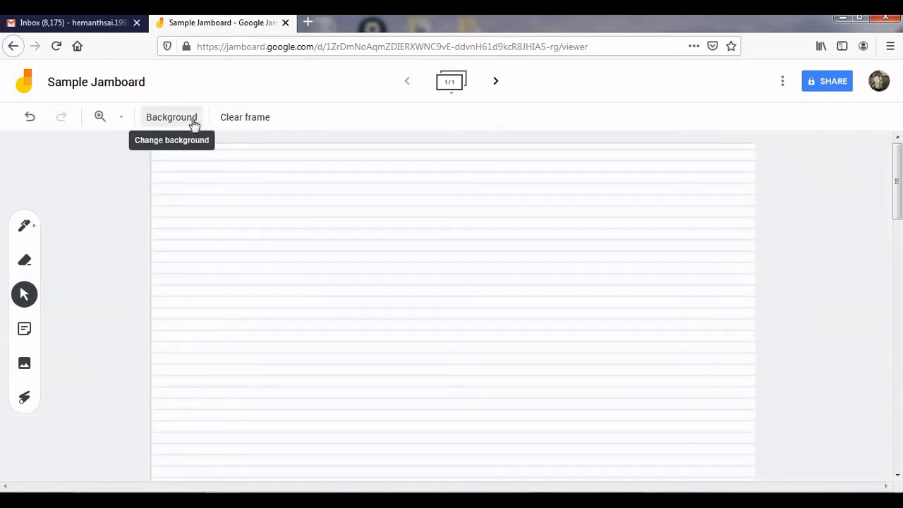
click(195, 124)
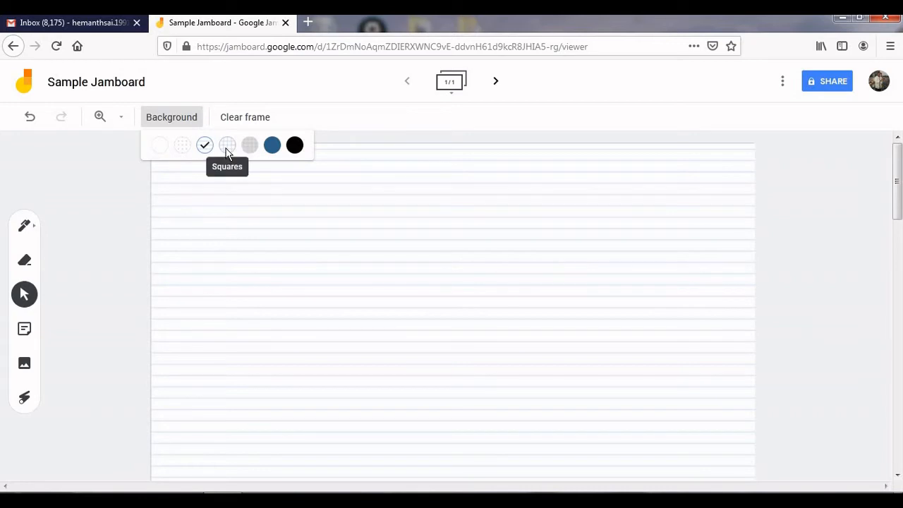
click(227, 149)
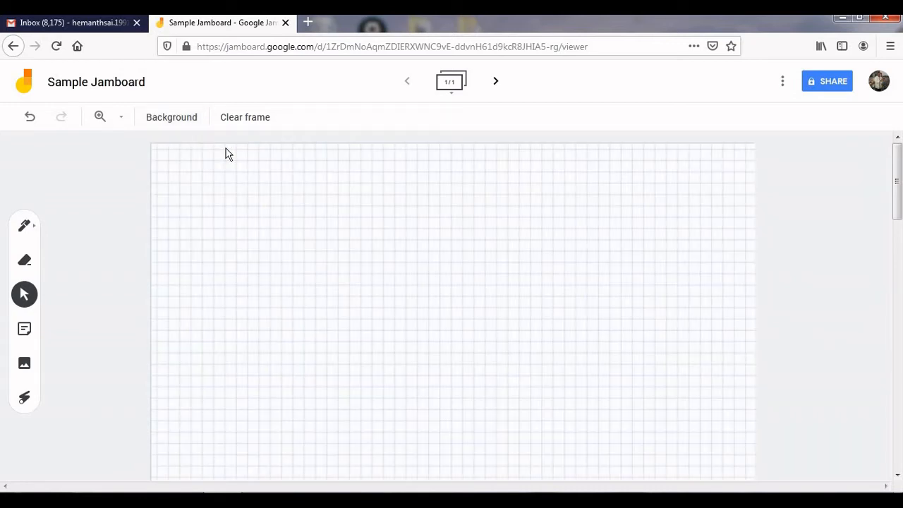
click(188, 126)
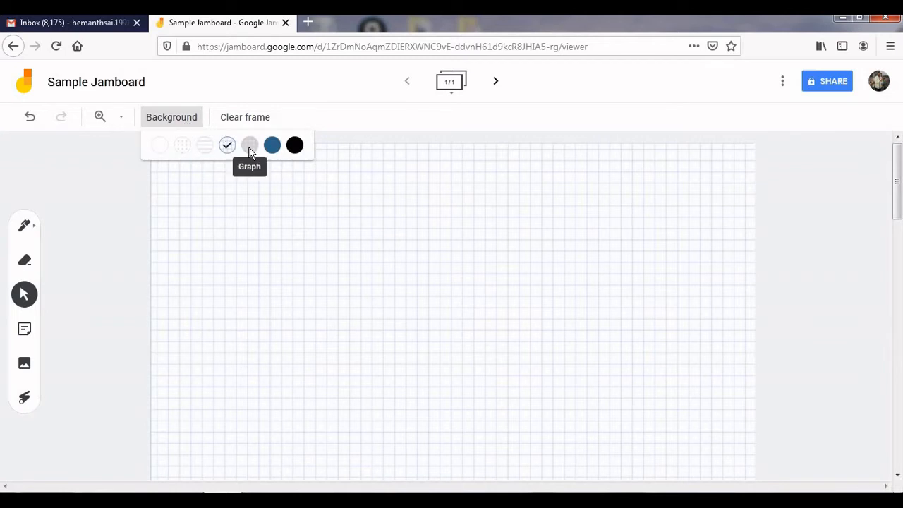
click(249, 146)
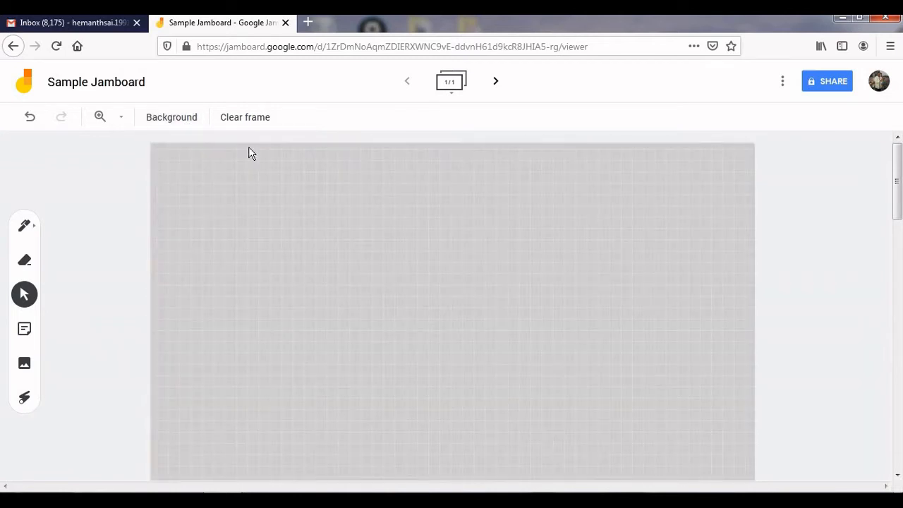
click(188, 120)
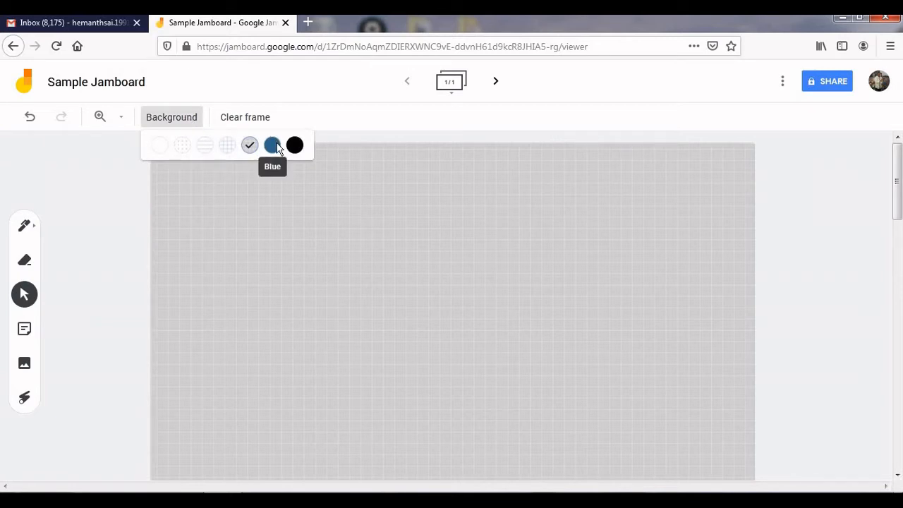
click(275, 146)
- Set the first frame's background to black and clear the frame
click(189, 120)
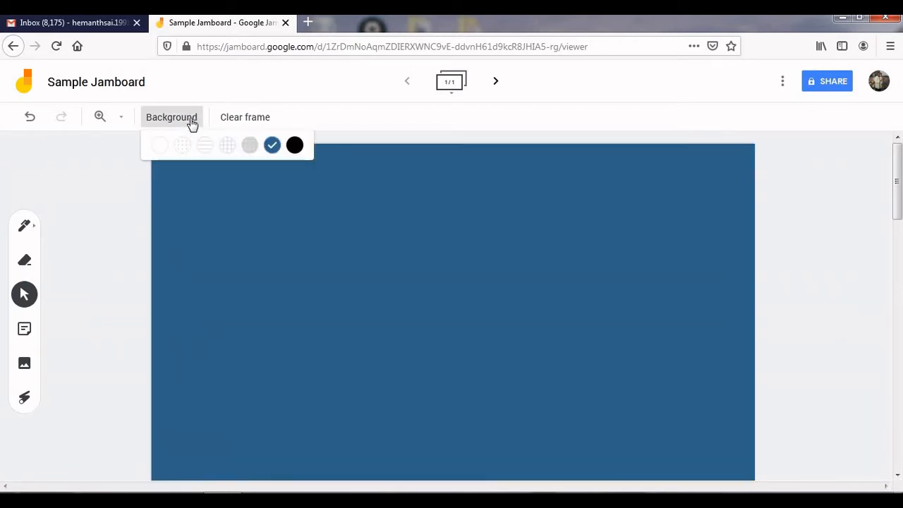
click(297, 146)
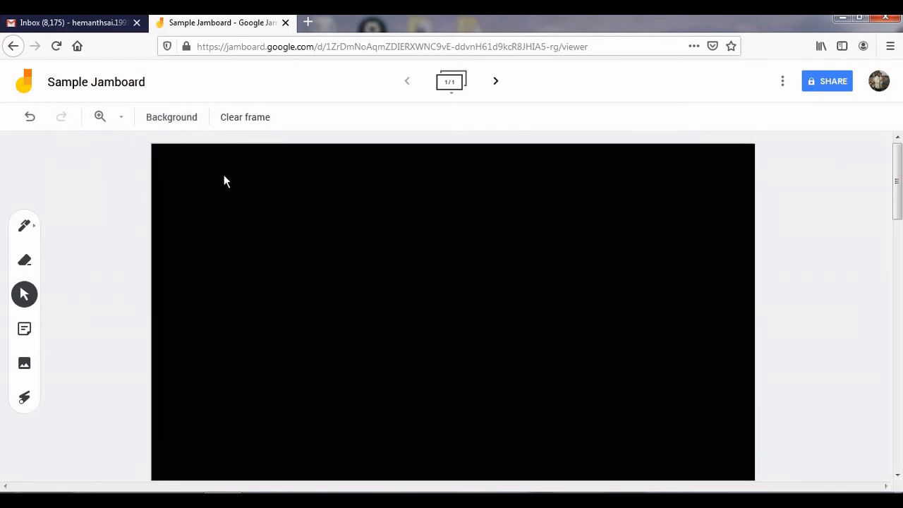
click(243, 127)
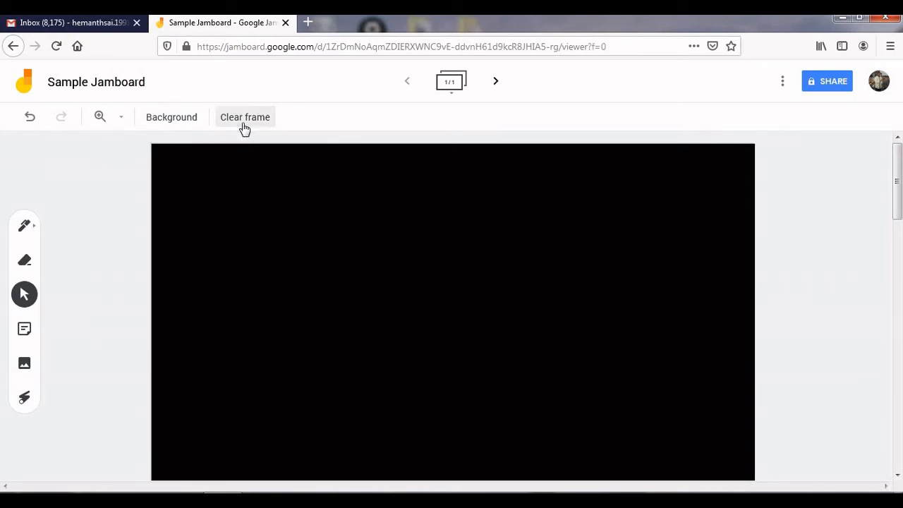
click(243, 127)
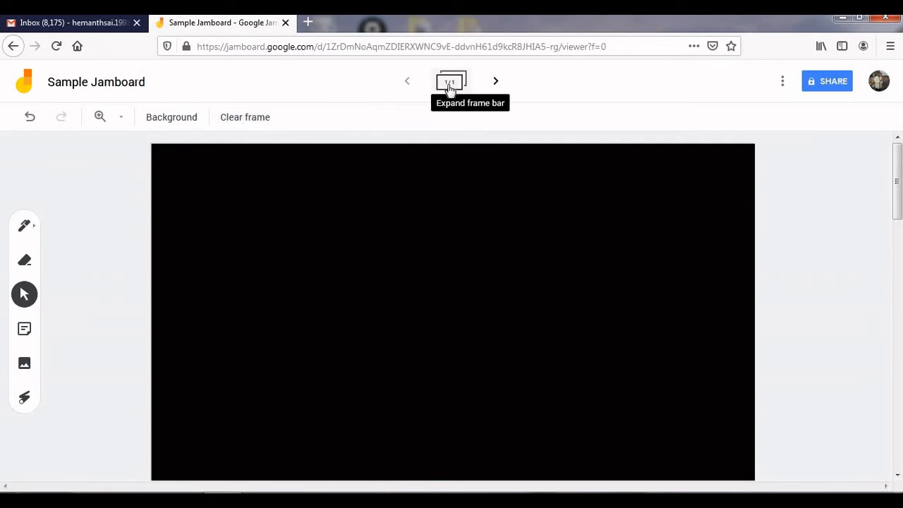
- Add three blank frames to the jam and return to the first frame
click(496, 83)
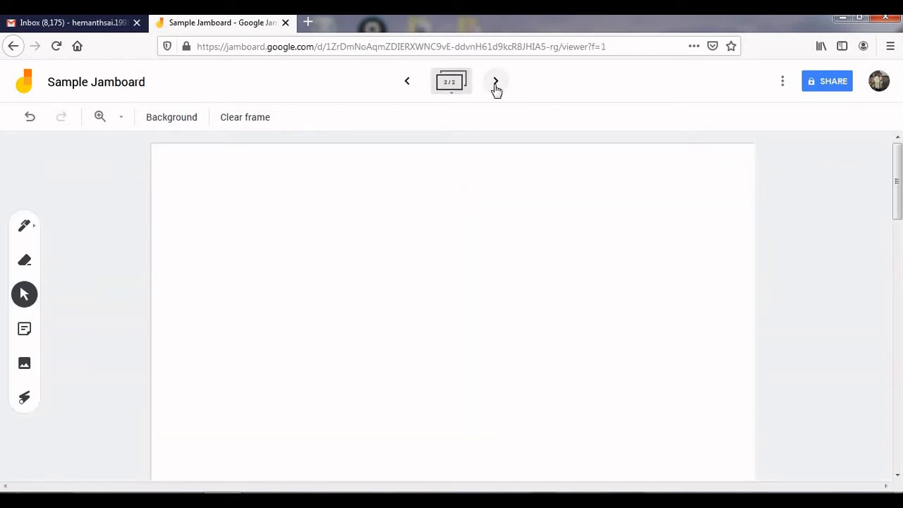
click(496, 84)
click(497, 83)
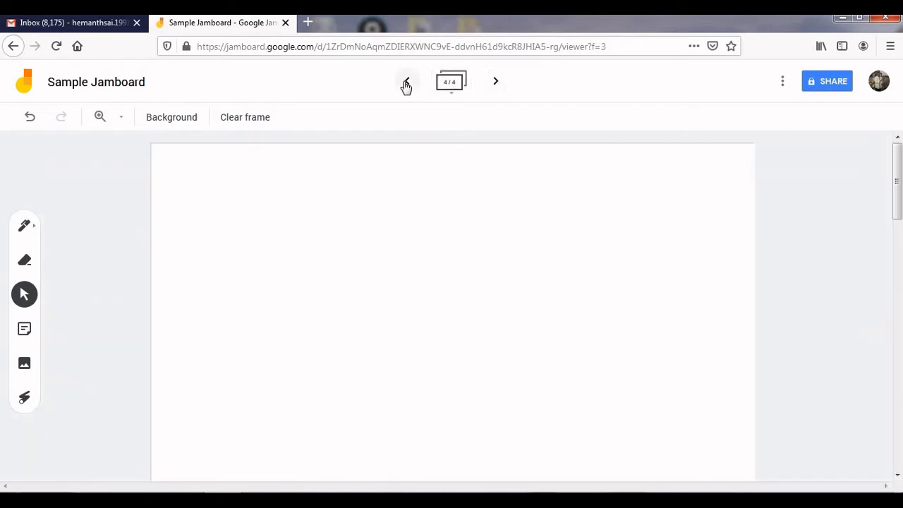
click(406, 83)
click(406, 83)
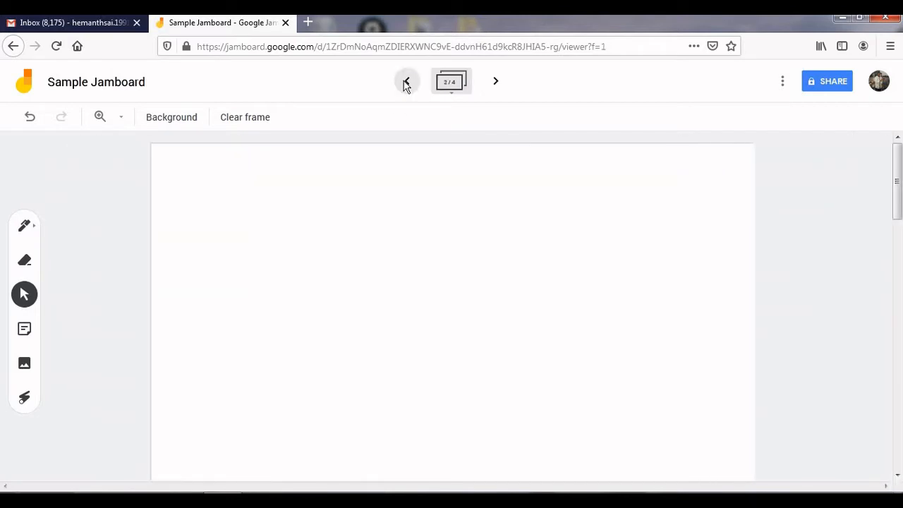
click(407, 83)
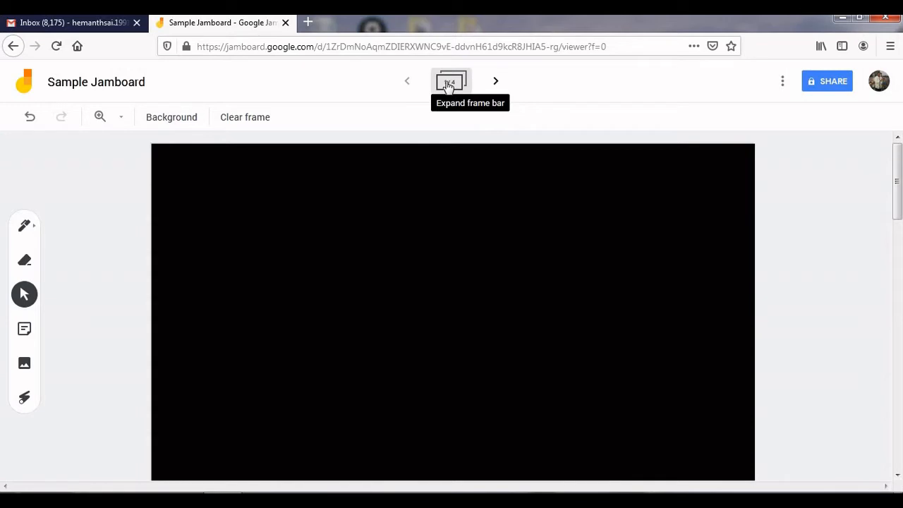
click(782, 84)
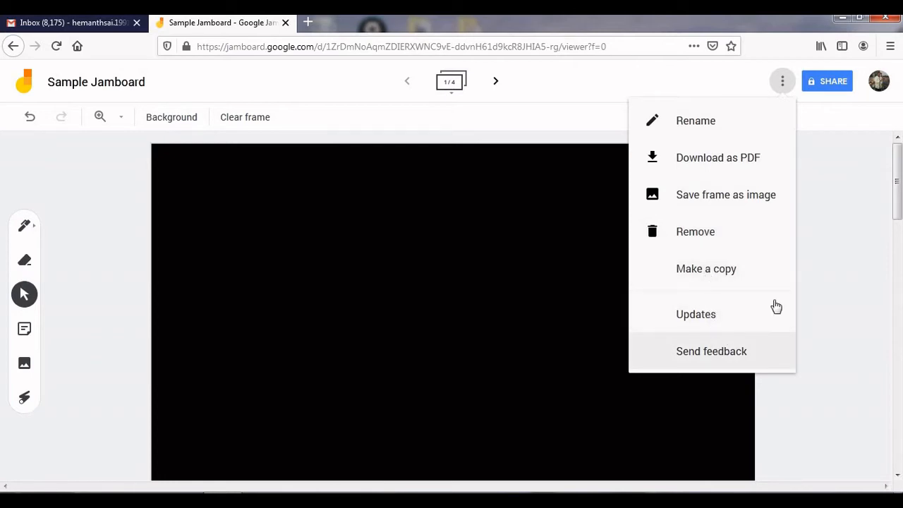
click(817, 273)
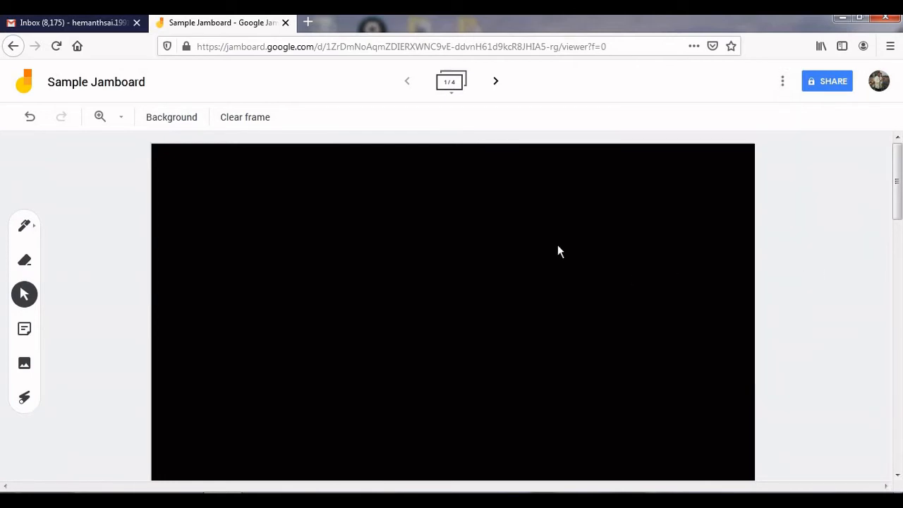
- Draw a thin white zigzag with the pen in the upper middle of the black frame
click(36, 232)
click(36, 232)
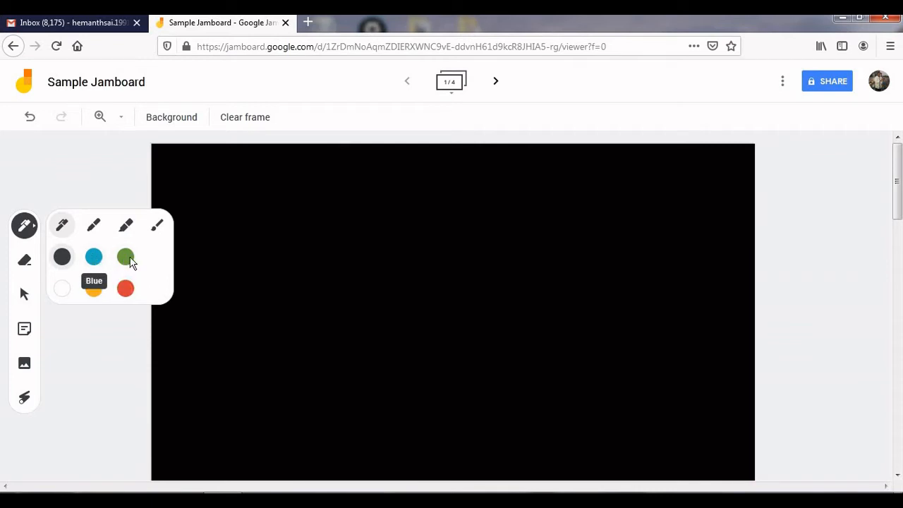
click(63, 289)
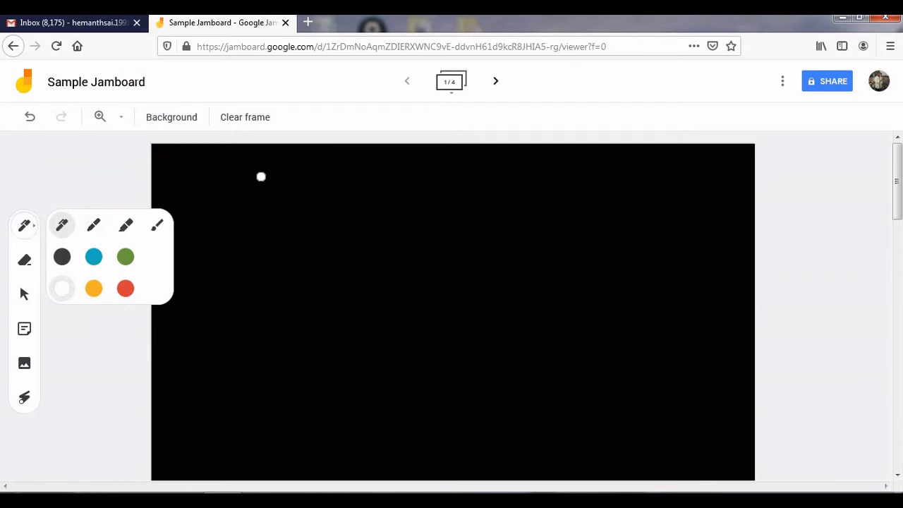
mouse_move(286, 189)
mouse_down()
mouse_move(360, 185)
mouse_move(352, 204)
mouse_up()
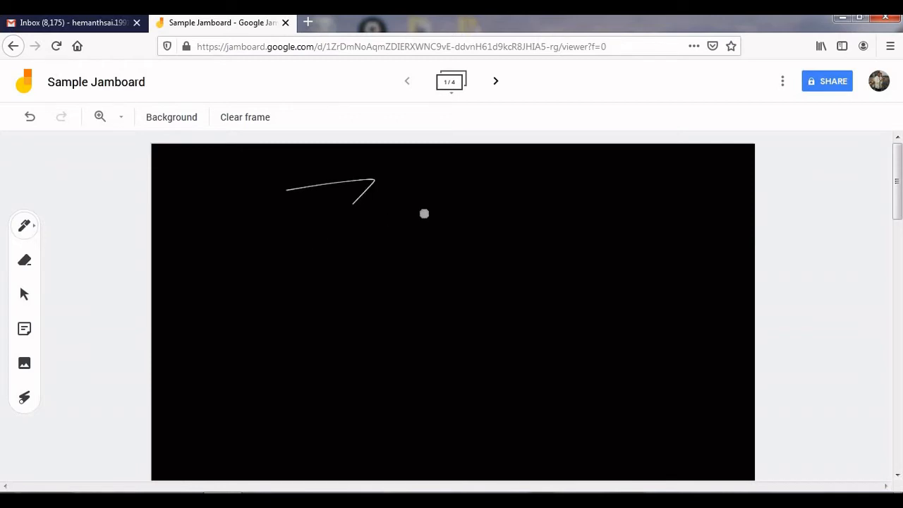
mouse_move(424, 213)
mouse_down()
mouse_move(403, 238)
mouse_move(456, 229)
mouse_up()
- Draw a thicker white zigzag with the marker below and to the left of the thin pen stroke
click(36, 227)
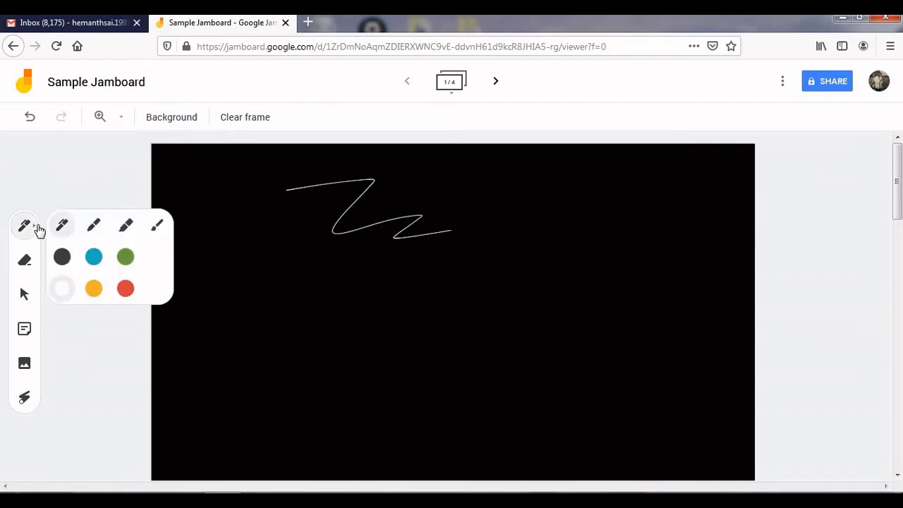
click(94, 226)
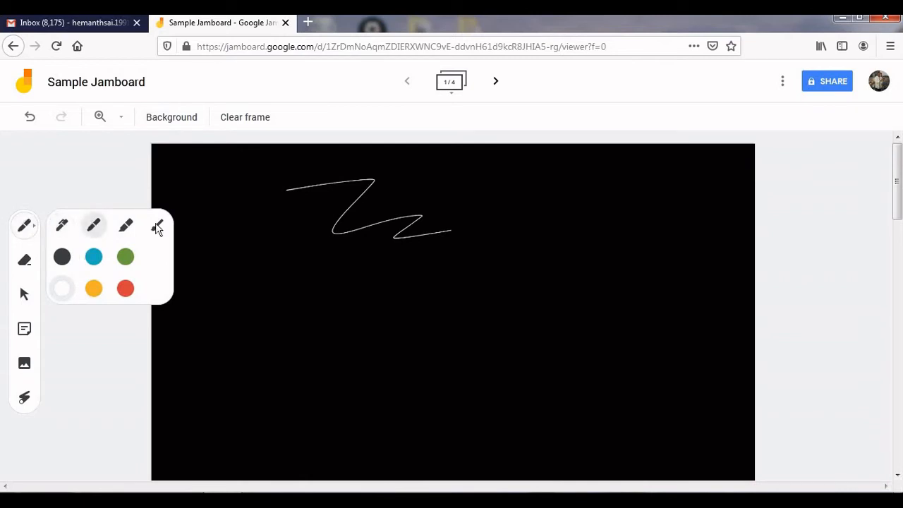
mouse_move(216, 224)
mouse_down()
mouse_move(313, 285)
mouse_move(304, 295)
mouse_up()
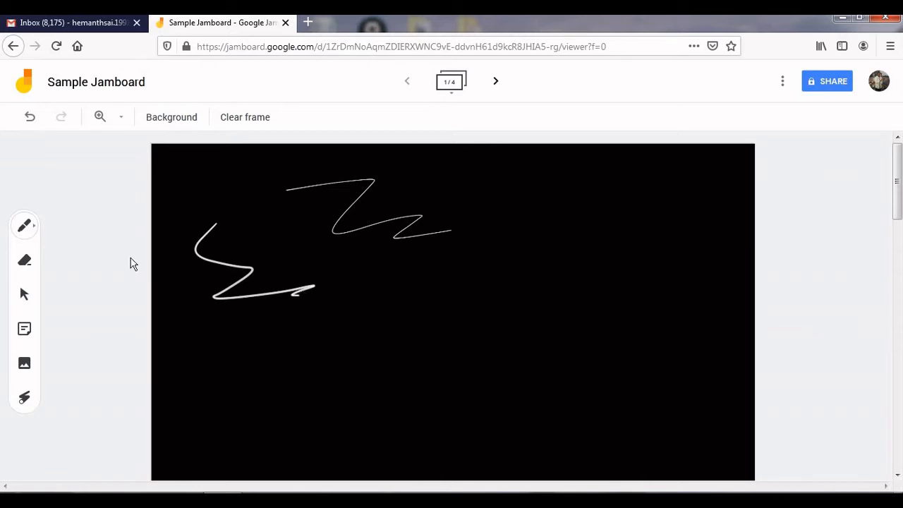
- Draw a broad white scribble with the highlighter on the right side of the black frame
click(34, 233)
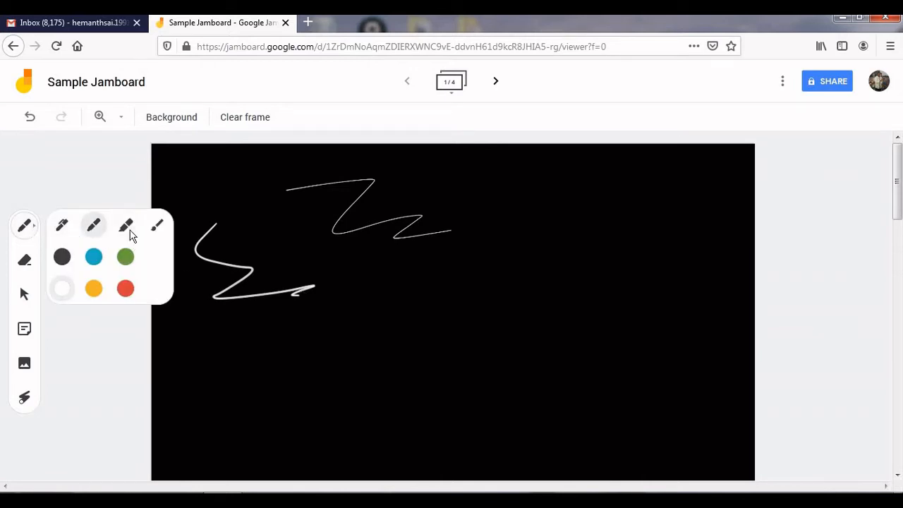
click(127, 233)
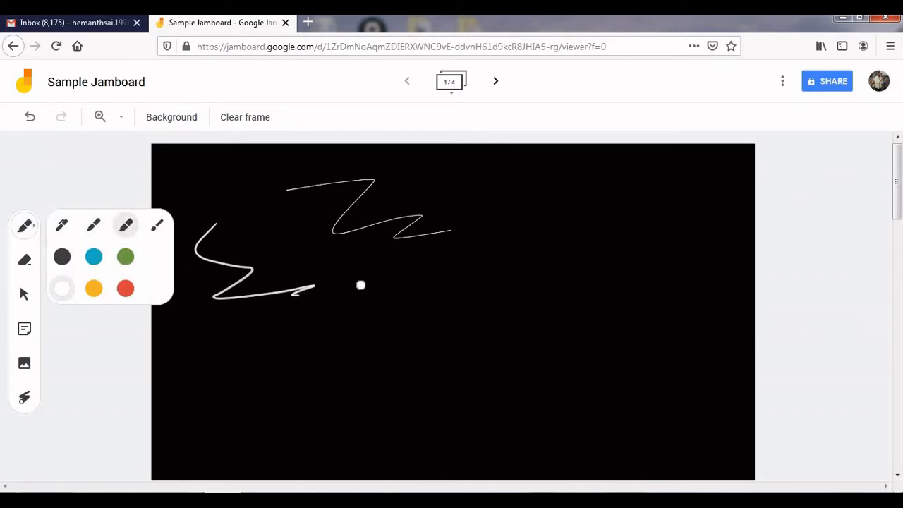
mouse_move(508, 282)
mouse_down()
mouse_move(572, 308)
mouse_move(594, 333)
mouse_move(585, 294)
mouse_move(652, 212)
mouse_move(570, 225)
mouse_up()
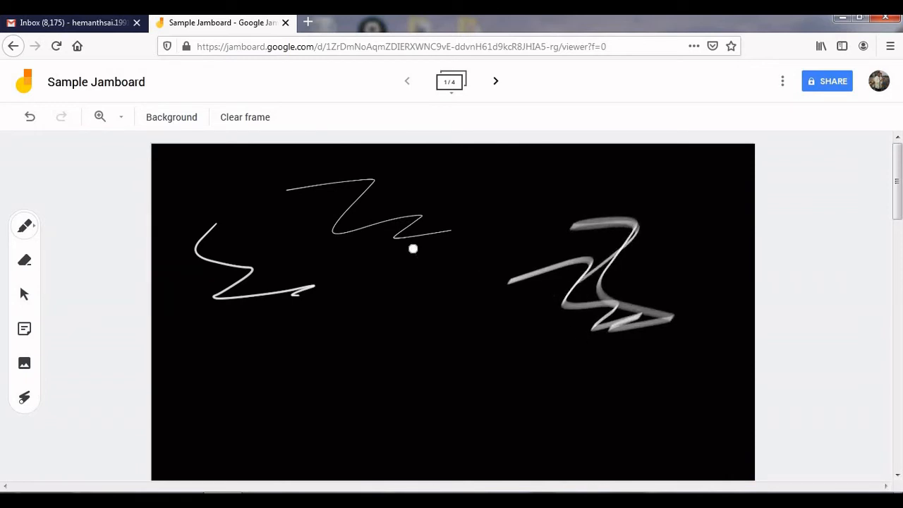
- Draw a wide translucent white squiggle with the brush across the lower middle of the black frame
click(34, 232)
click(158, 225)
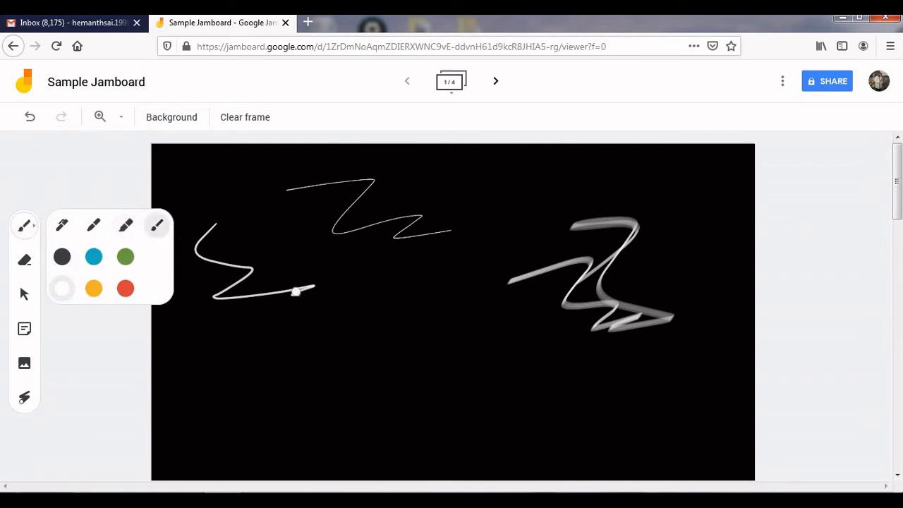
mouse_move(302, 385)
mouse_down()
mouse_move(403, 320)
mouse_move(466, 337)
mouse_move(464, 379)
mouse_move(533, 386)
mouse_up()
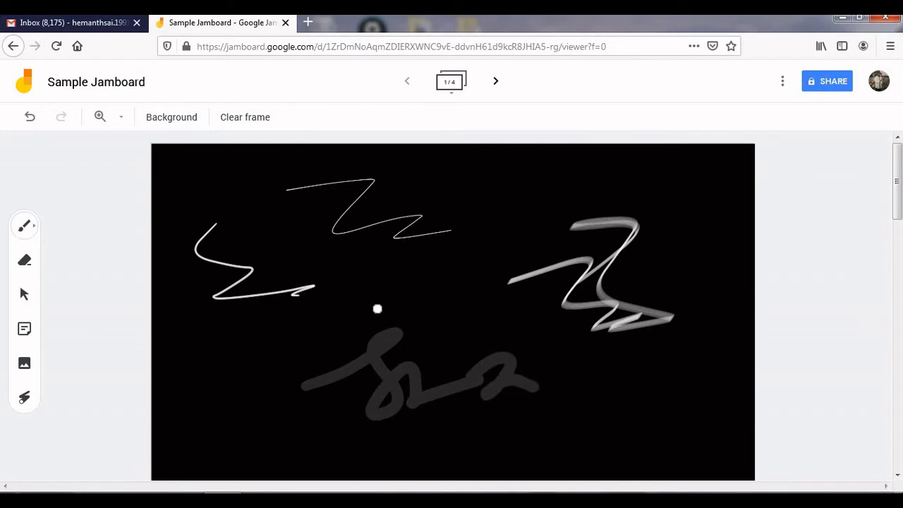
- Try the blue, grey graph and plain white backgrounds on the first frame, finishing with blue
click(186, 118)
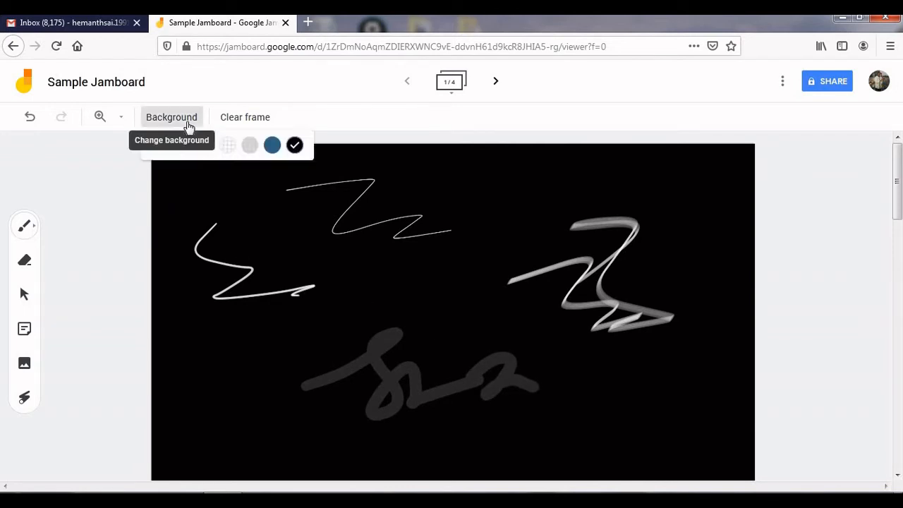
click(272, 146)
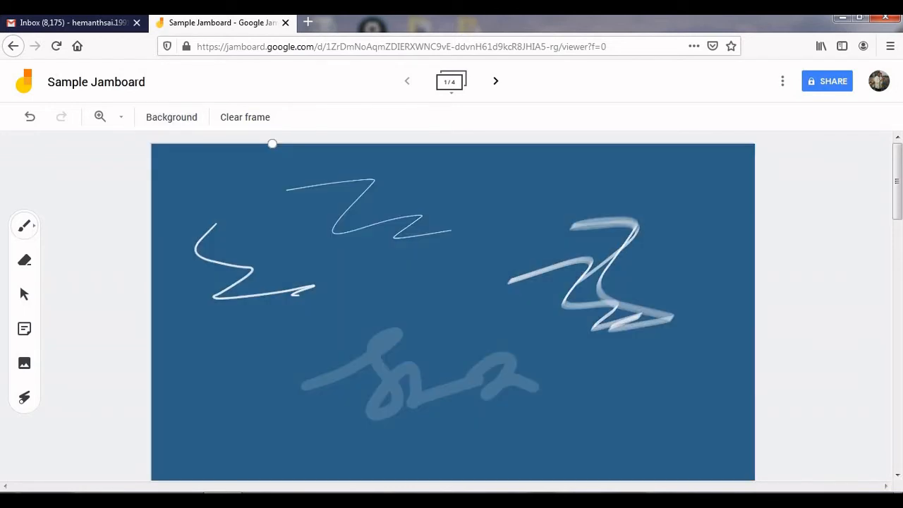
click(199, 119)
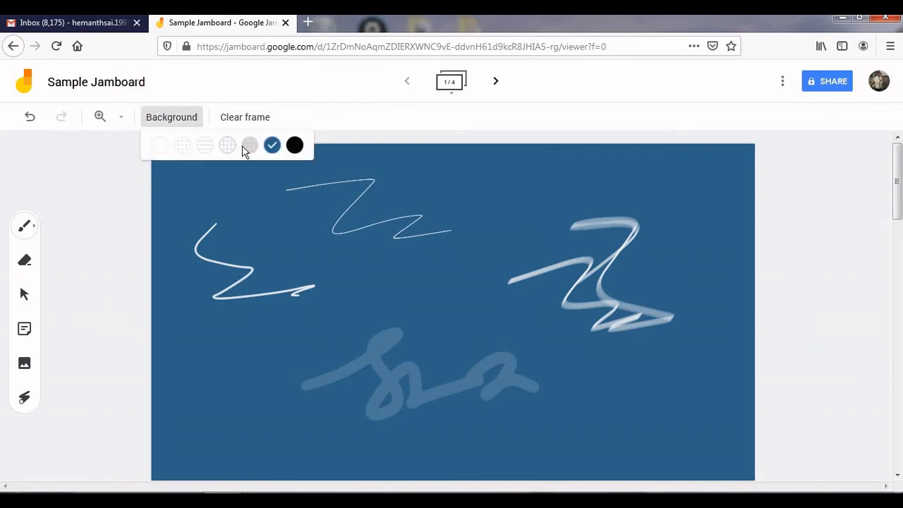
click(249, 145)
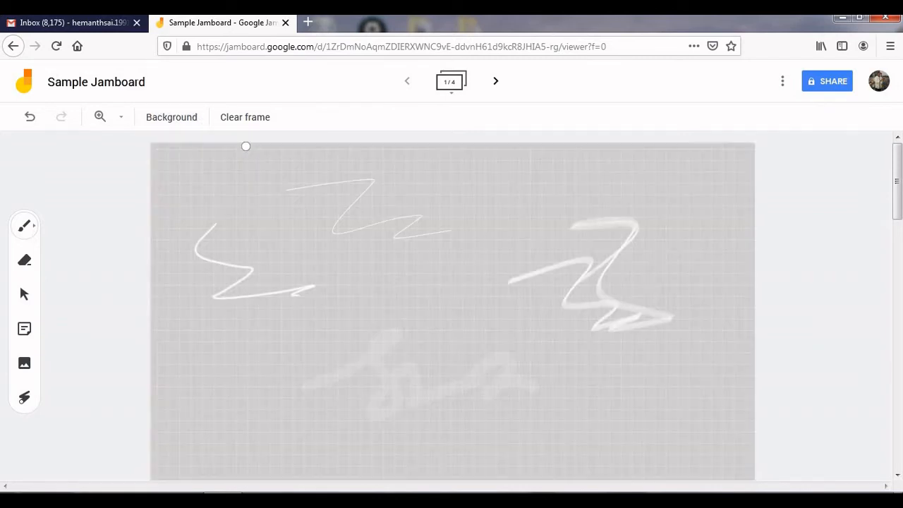
click(179, 119)
click(160, 146)
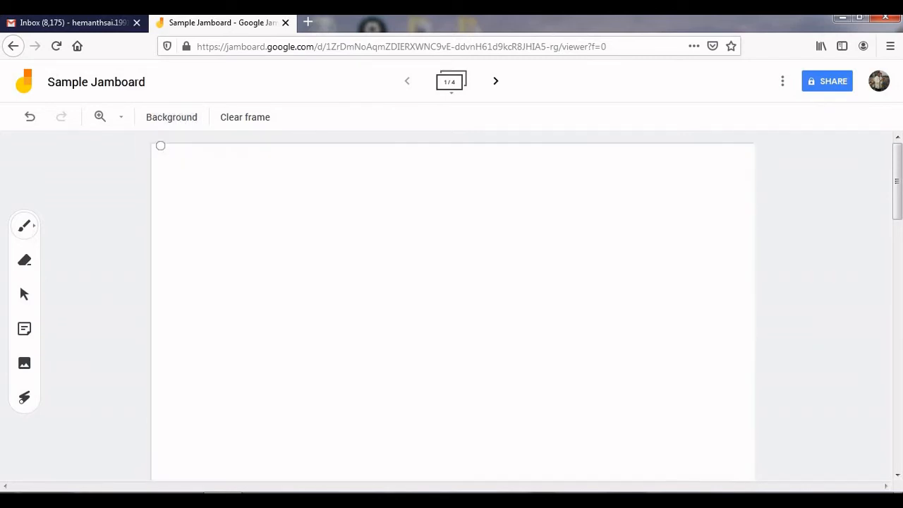
click(190, 121)
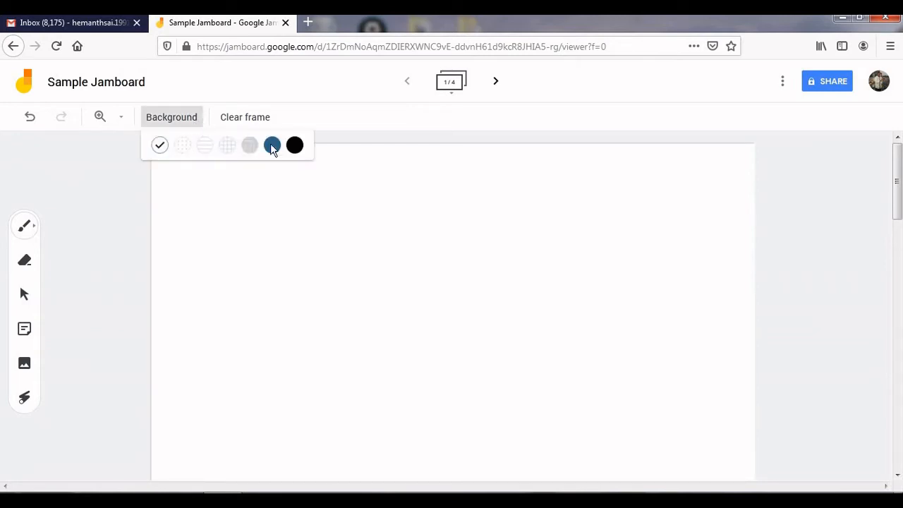
click(275, 147)
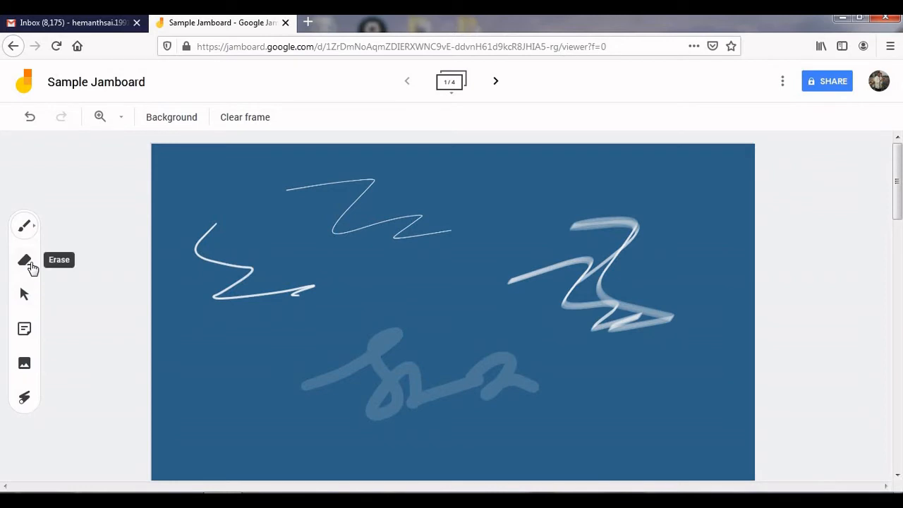
- Erase parts of the marker zigzag at the left of the frame and return to the Select tool
click(31, 264)
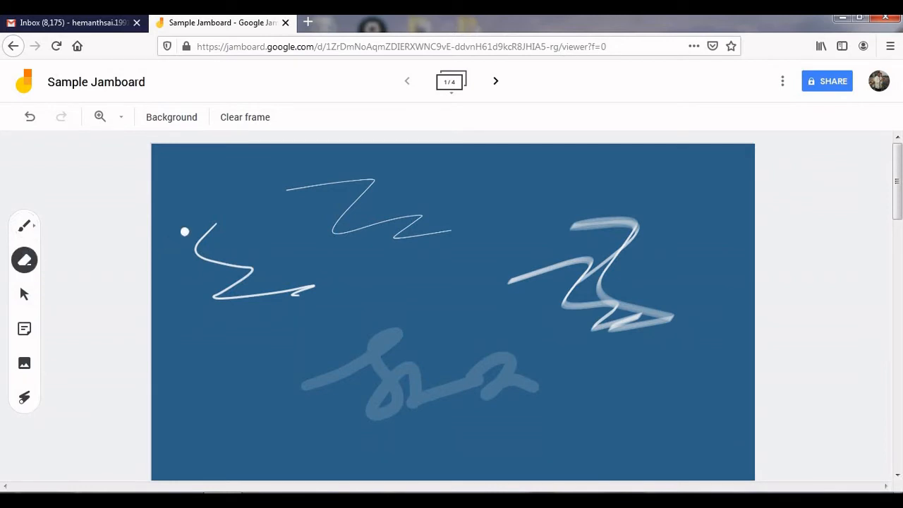
mouse_move(215, 224)
mouse_down()
mouse_move(174, 256)
mouse_move(238, 290)
mouse_move(243, 283)
mouse_up()
click(24, 295)
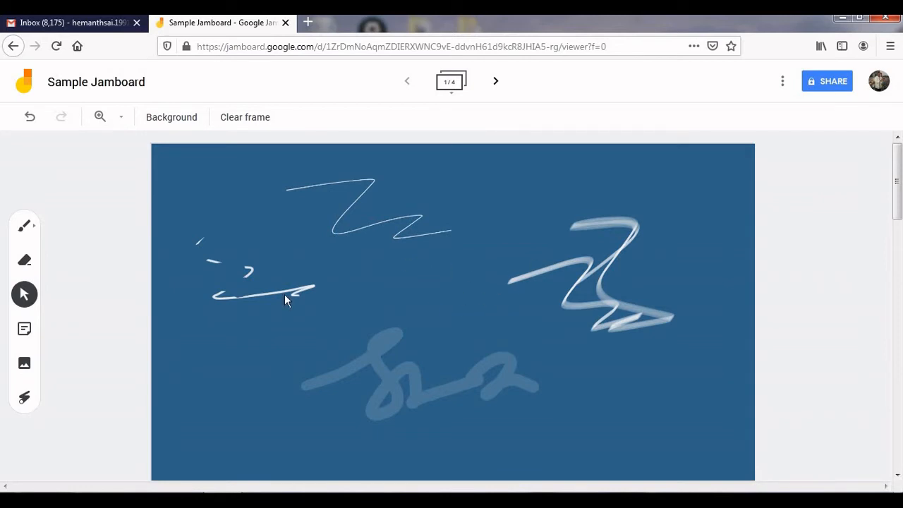
- Add a yellow sticky note reading "Sticky 1" and move it to the upper-left corner of the frame
click(25, 331)
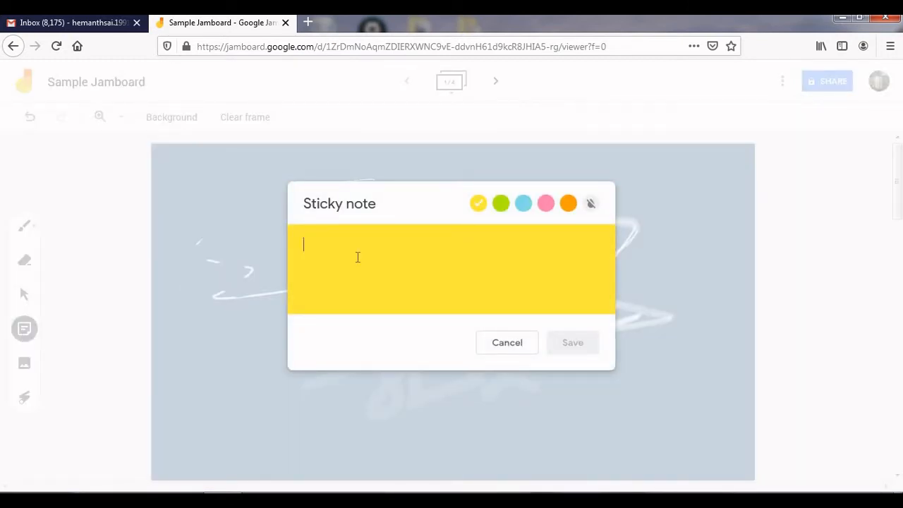
text(Sticky 1)
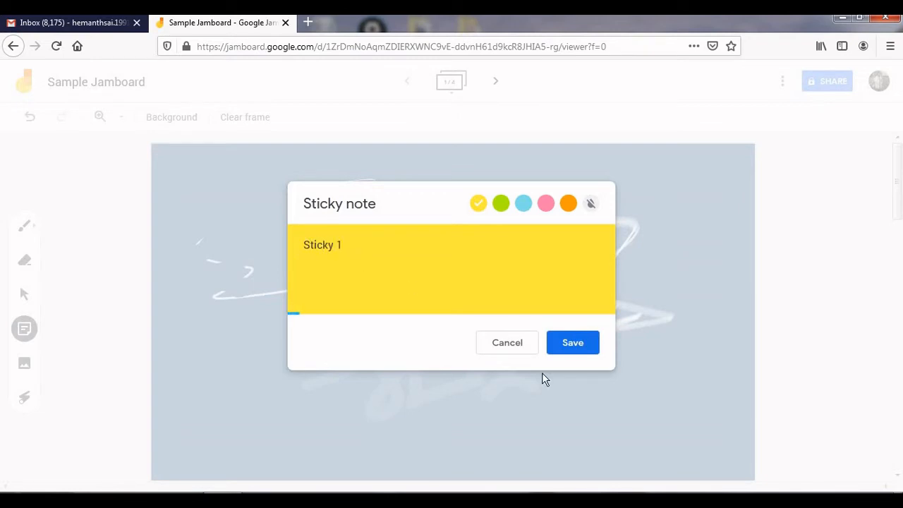
click(579, 341)
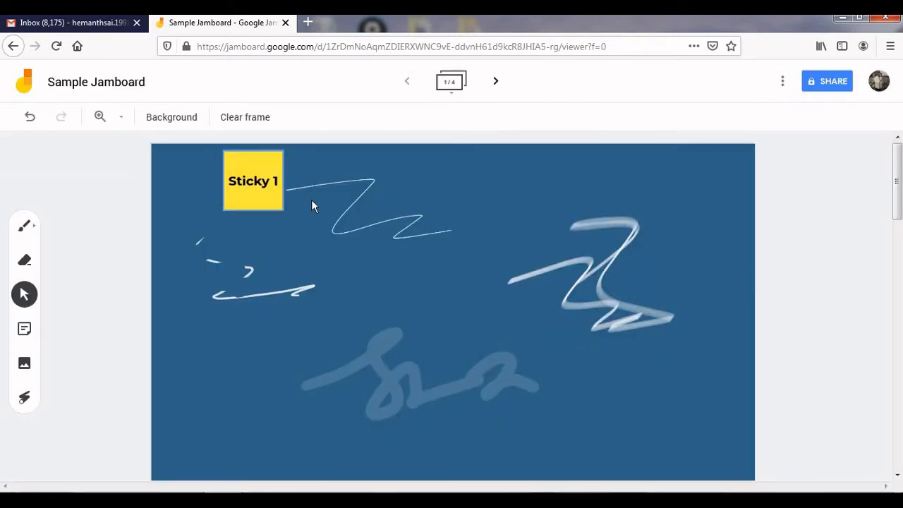
click(254, 181)
drag(246, 173, 204, 186)
click(24, 294)
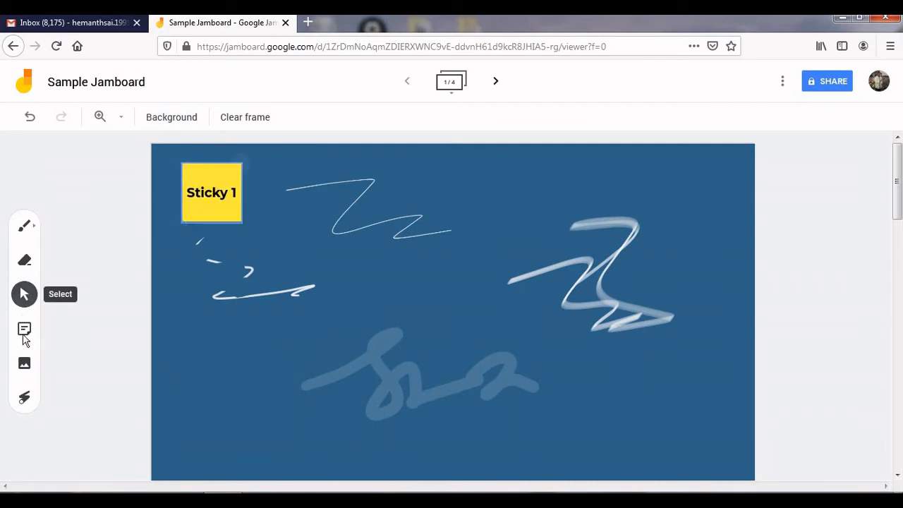
- Add a sticky note reading "Sticky 2", trying several colours before saving it in orange
click(24, 332)
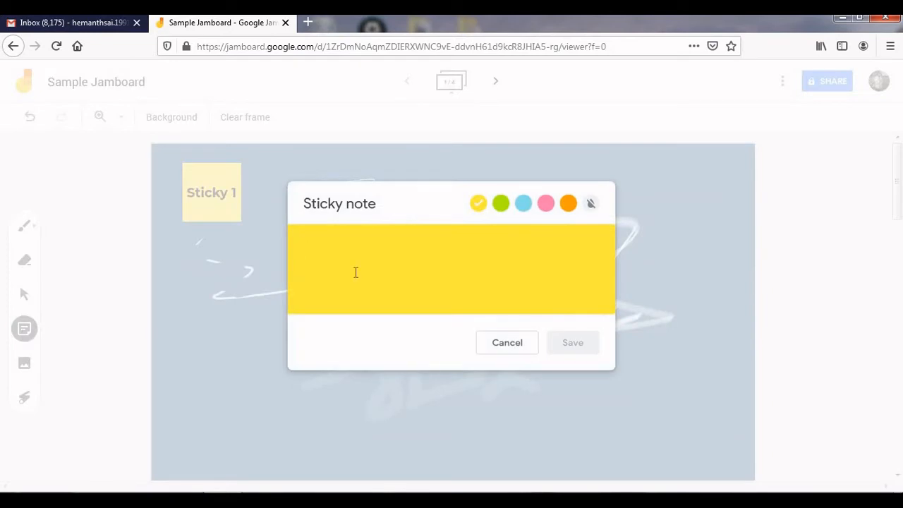
text(Sticky 2)
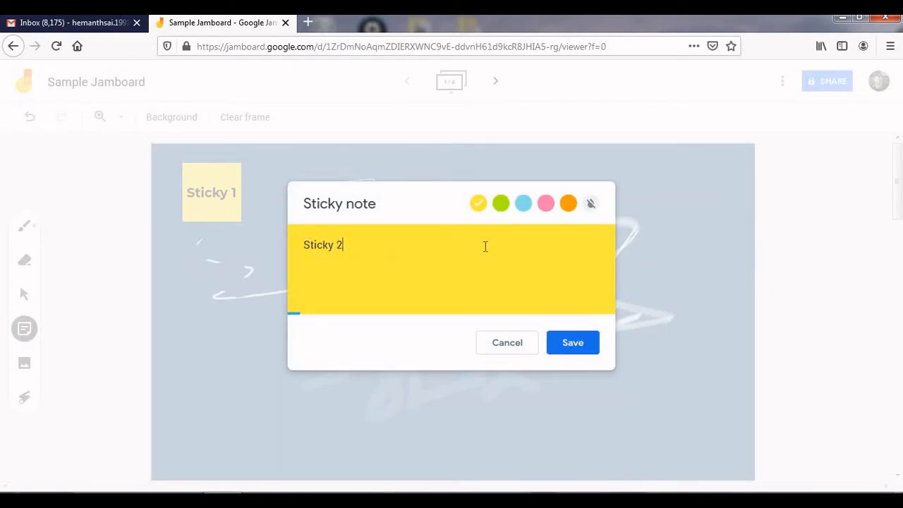
click(500, 205)
click(526, 204)
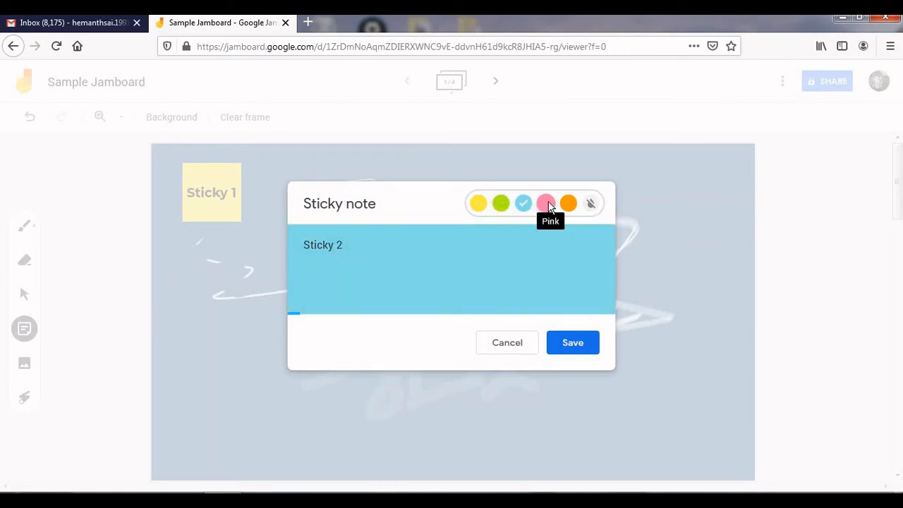
click(546, 204)
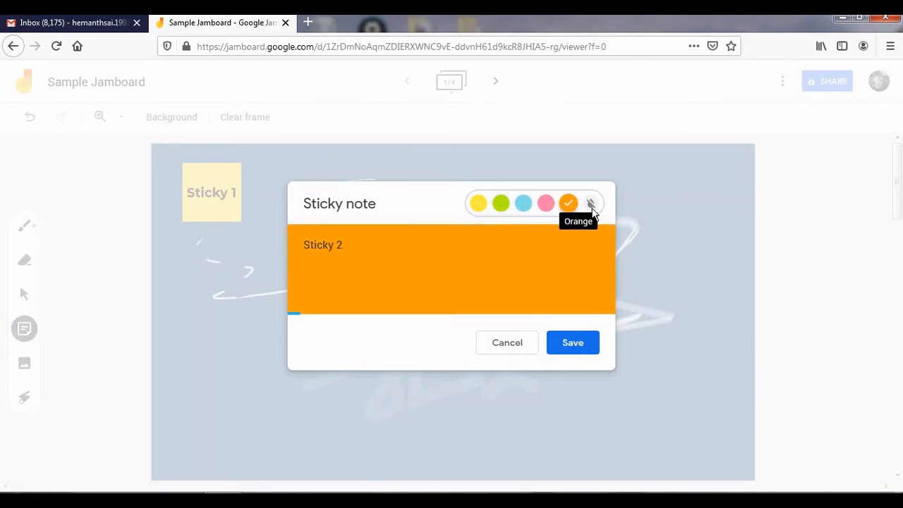
click(592, 205)
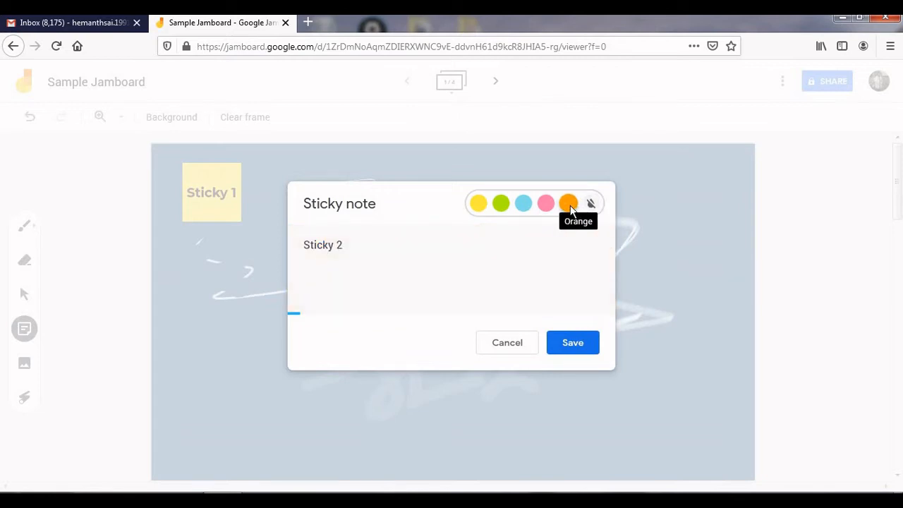
click(569, 205)
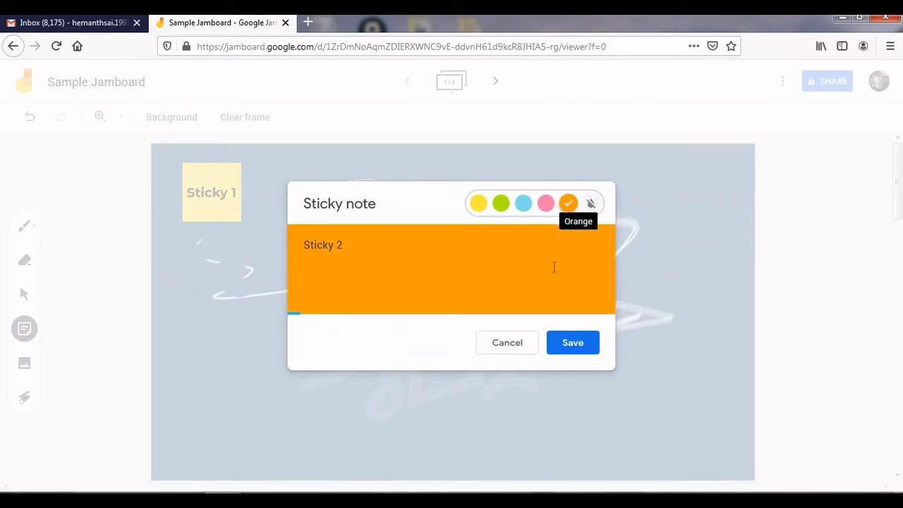
click(573, 343)
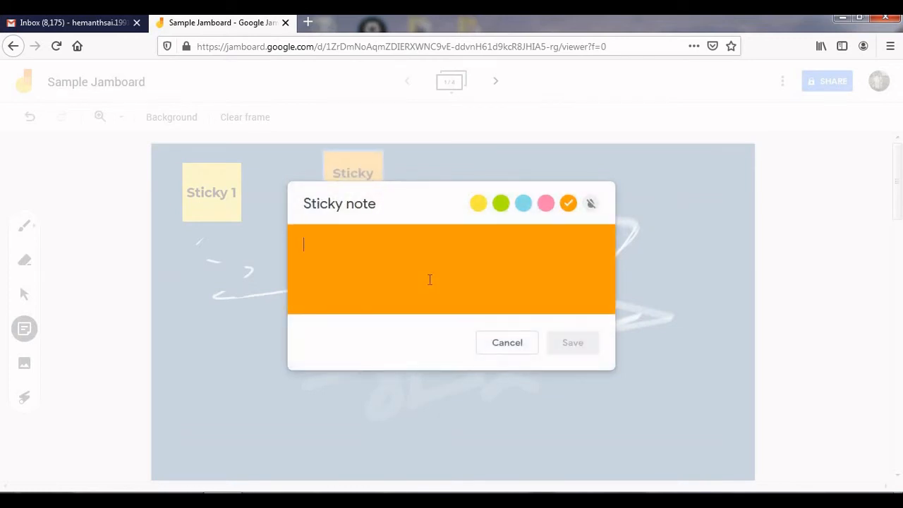
click(510, 345)
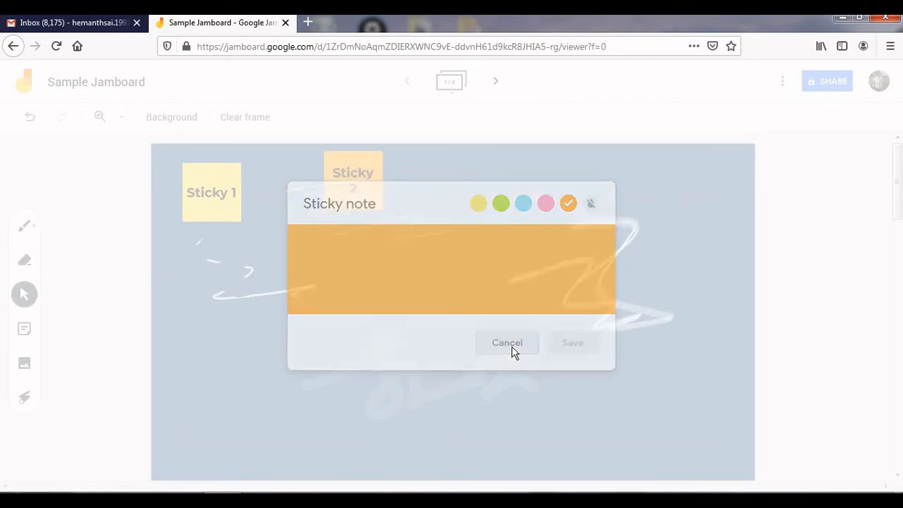
- Move the orange note below the highlighter scribble, tilting it slightly counterclockwise and making it a little larger
drag(362, 166, 601, 356)
drag(589, 390, 559, 360)
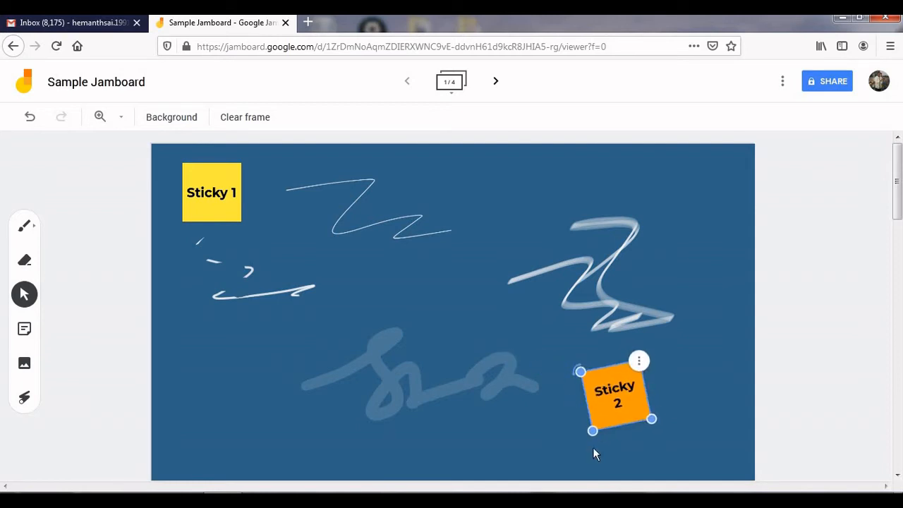
drag(592, 431, 573, 436)
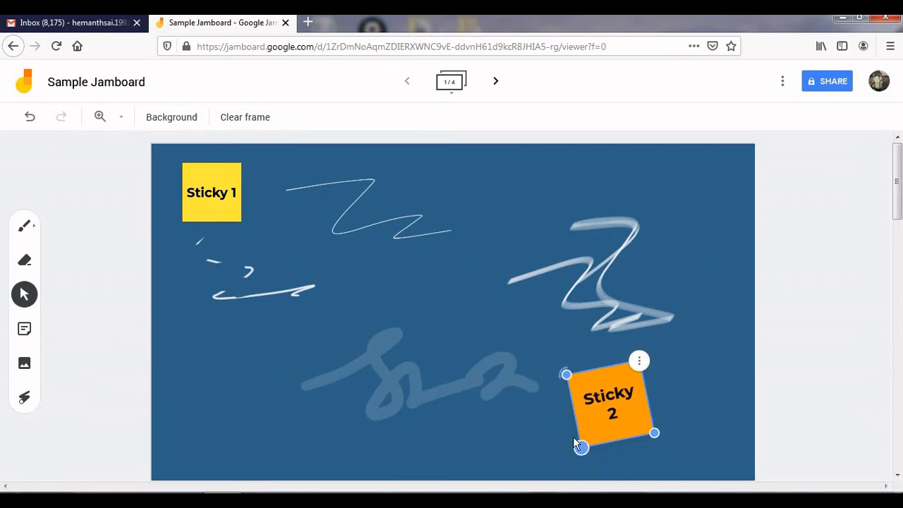
- Change the orange sticky note's text to "Correct"
click(616, 412)
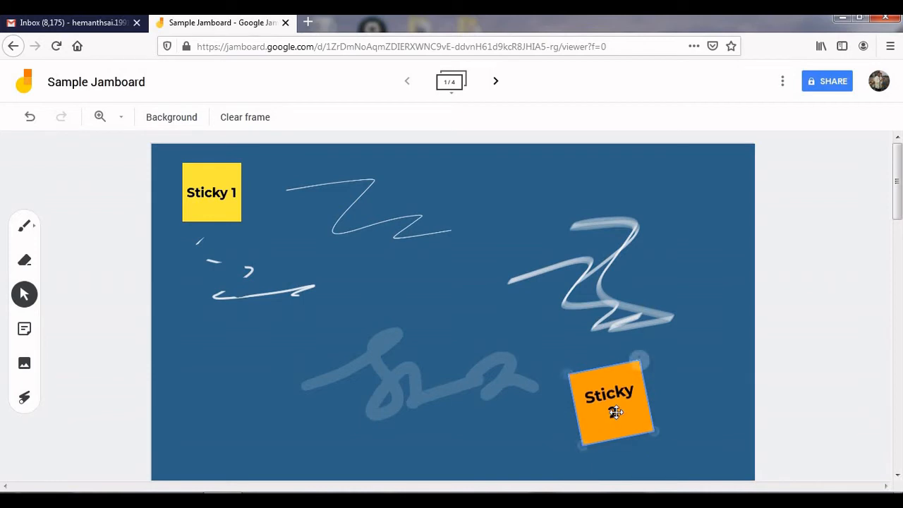
click(640, 362)
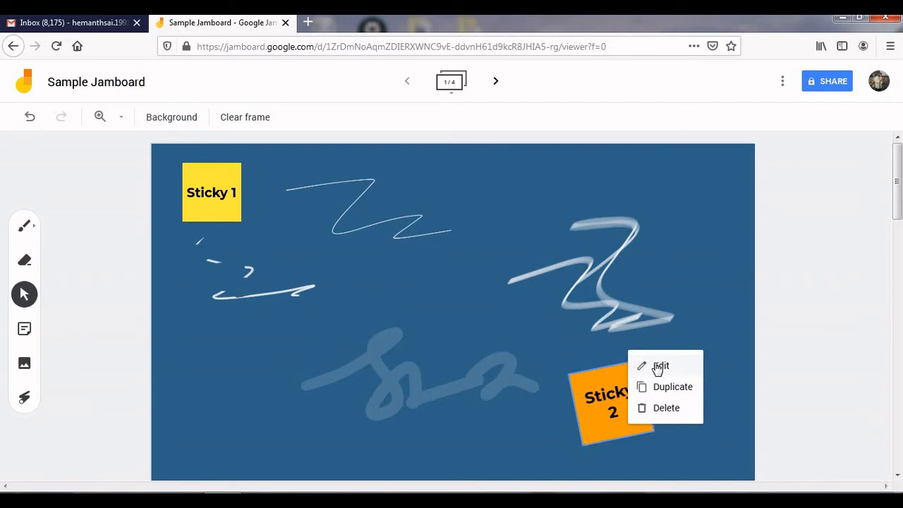
click(658, 366)
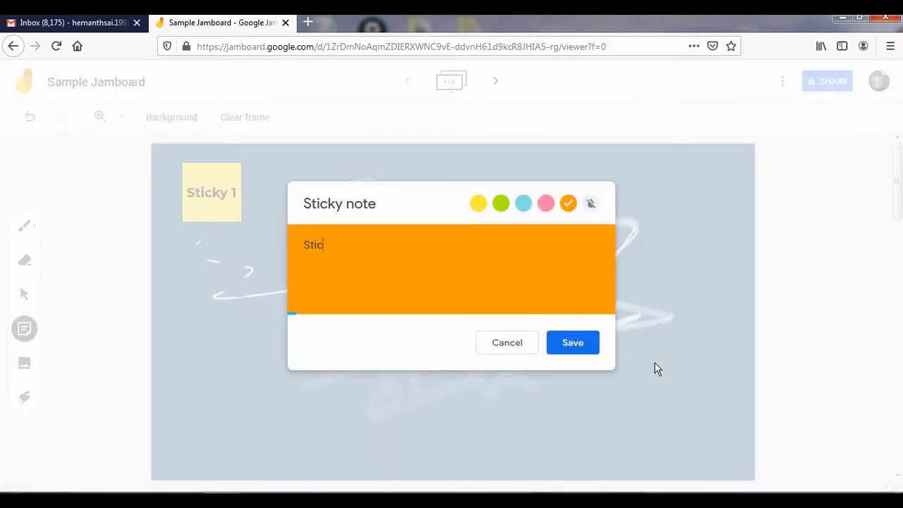
key(BackSpace)
key(BackSpace)
text(Co)
click(582, 342)
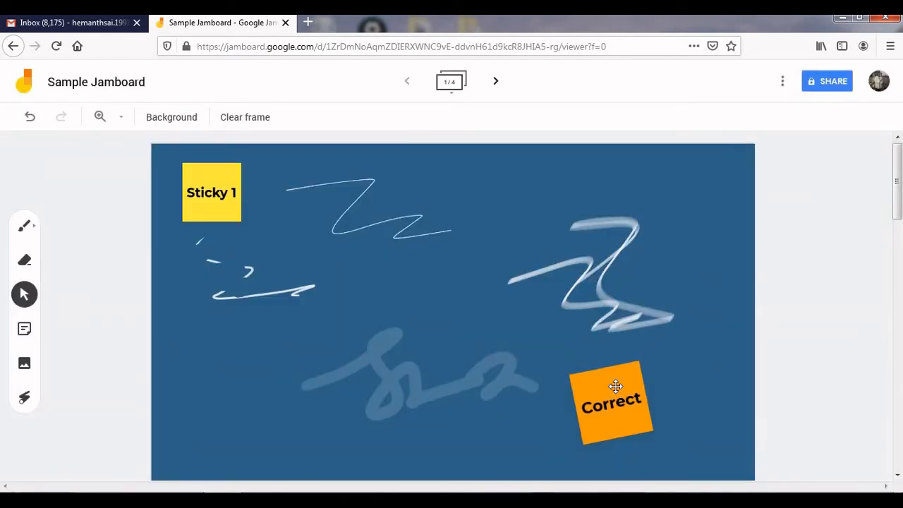
- Duplicate the "Correct" note and place one copy at the right end of the highlighter scribble
click(616, 387)
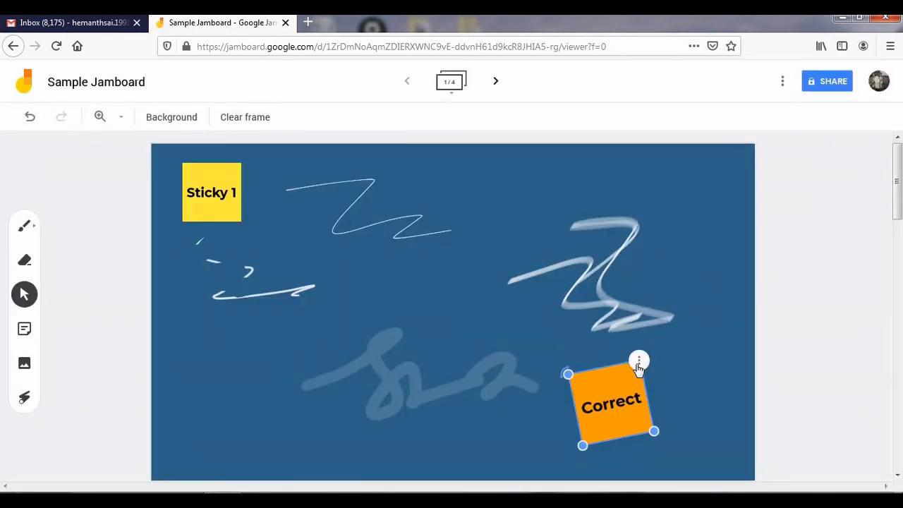
click(639, 362)
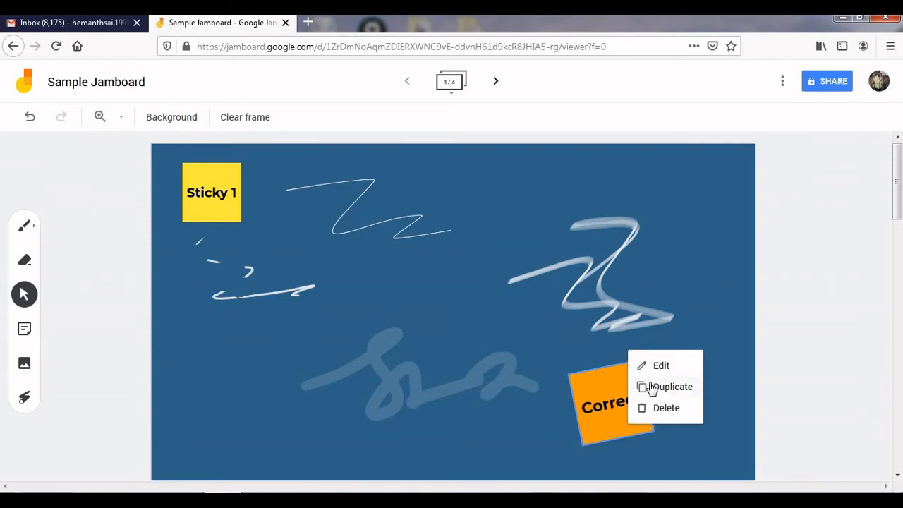
click(651, 388)
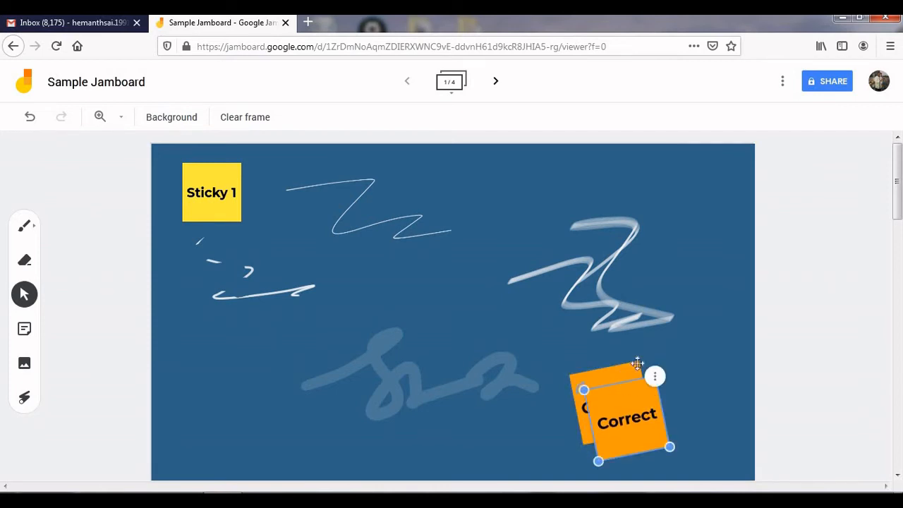
drag(637, 362, 678, 256)
- Delete the lower "Correct" note beneath the highlighter scribble
click(634, 370)
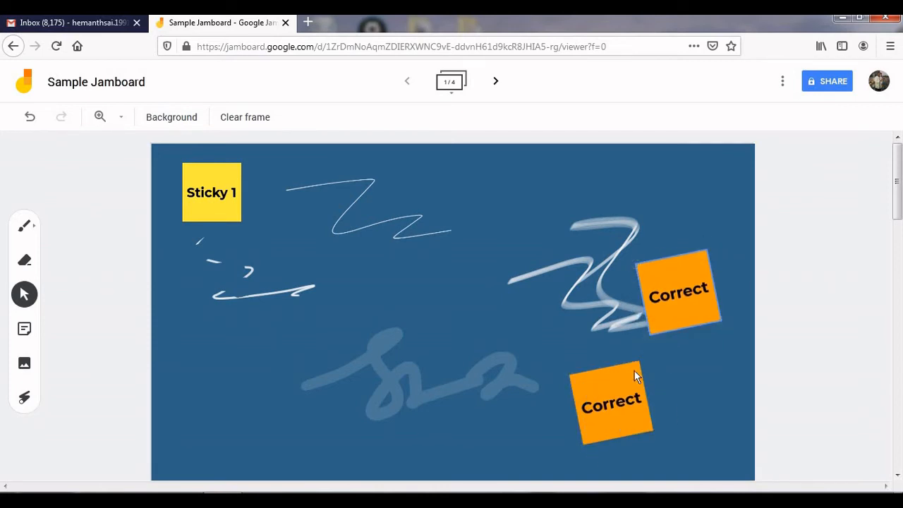
click(630, 377)
click(637, 361)
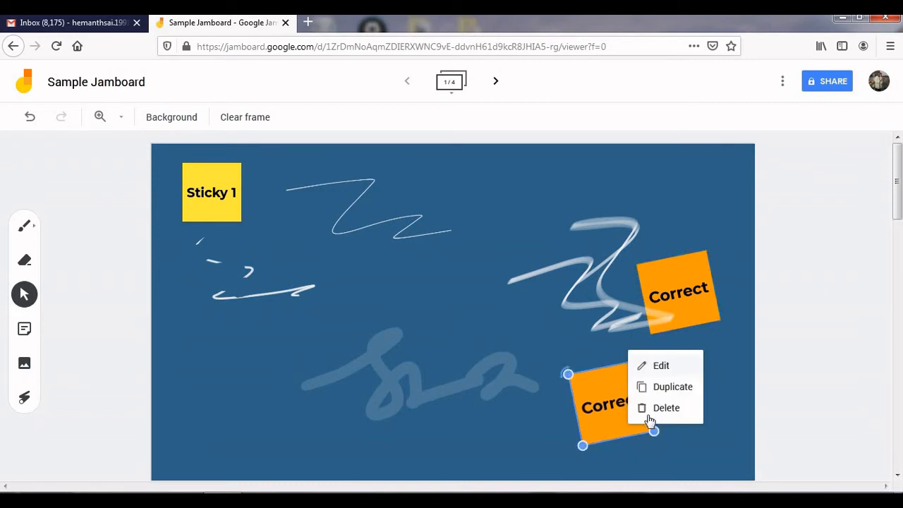
click(652, 409)
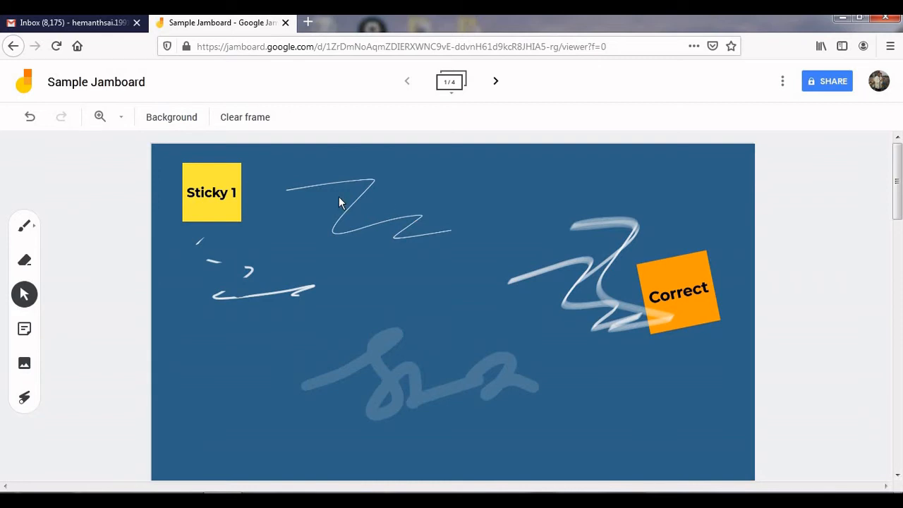
- Use the laser pointer to trace temporary strokes across the drawings on the first frame
click(25, 398)
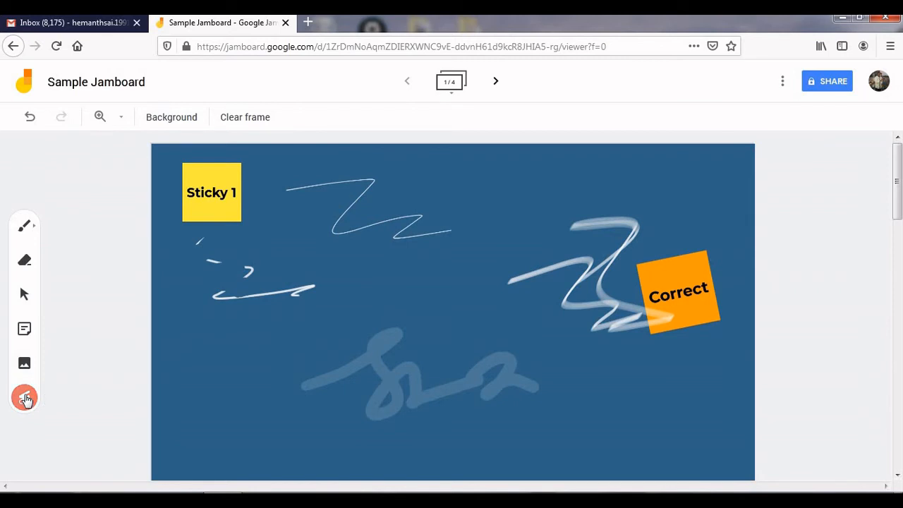
mouse_move(206, 376)
mouse_down()
mouse_move(246, 335)
mouse_move(386, 271)
mouse_up()
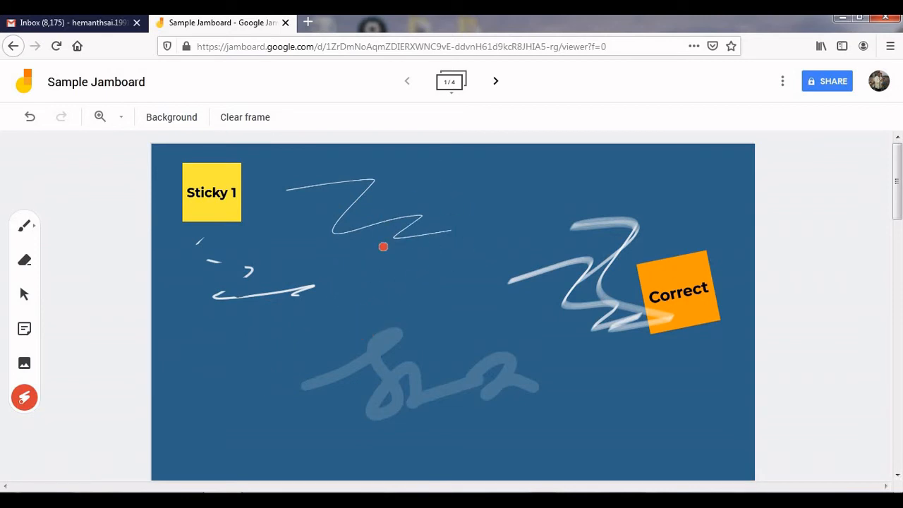
mouse_move(381, 273)
mouse_down()
mouse_move(454, 243)
mouse_move(470, 288)
mouse_move(585, 211)
mouse_up()
- Go to the second frame and search Google Images for "Dam" to add a picture
click(497, 83)
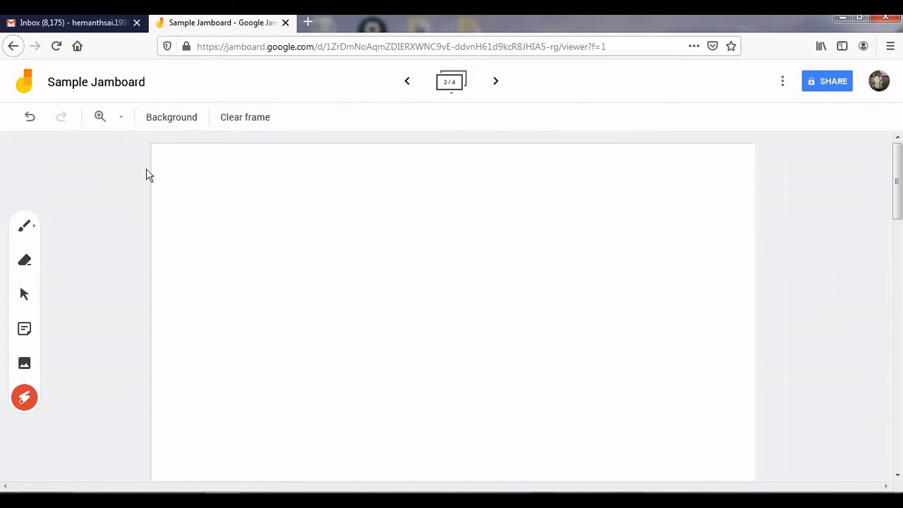
click(24, 364)
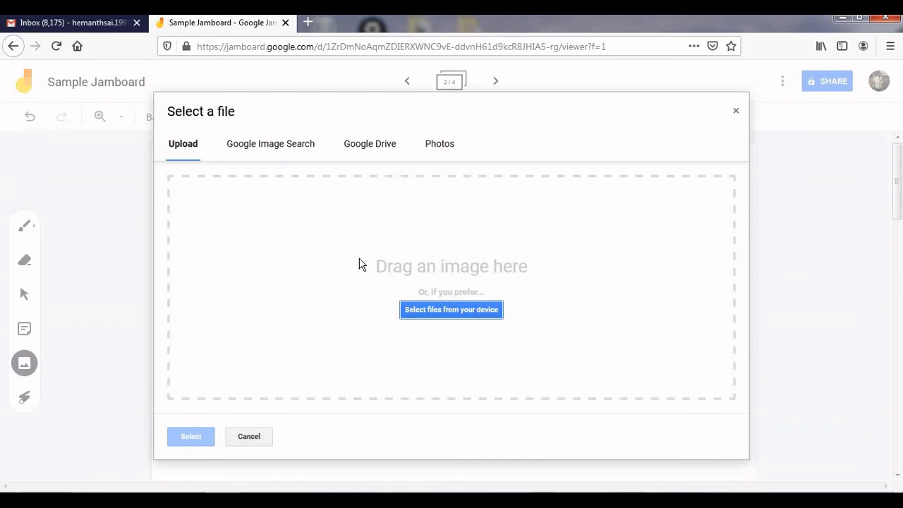
click(302, 147)
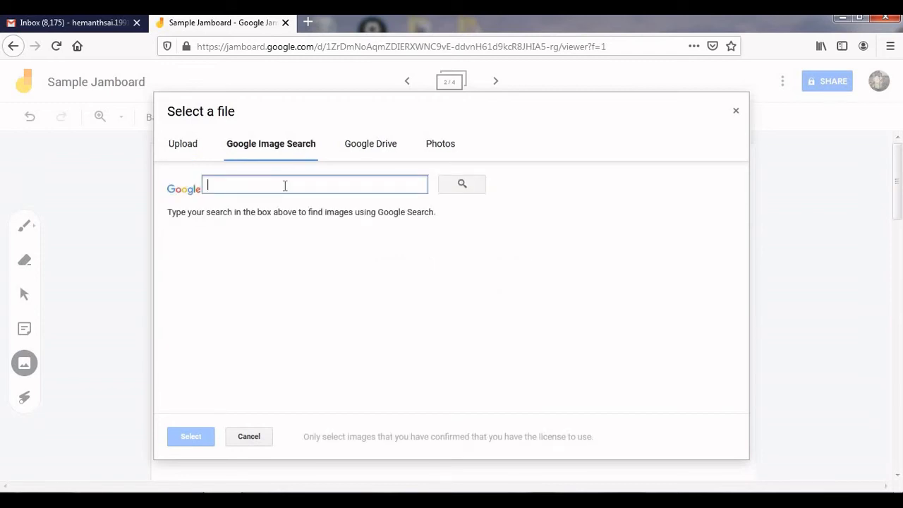
text(B)
text(Dam)
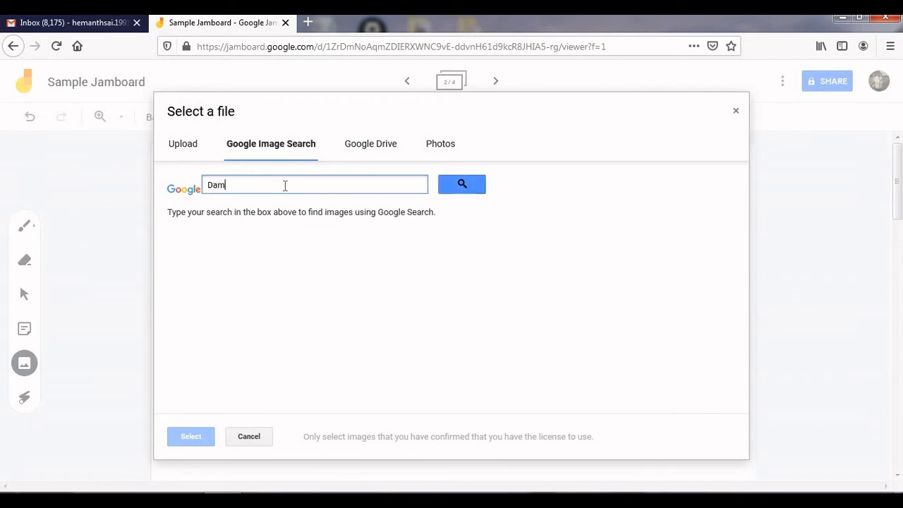
click(458, 189)
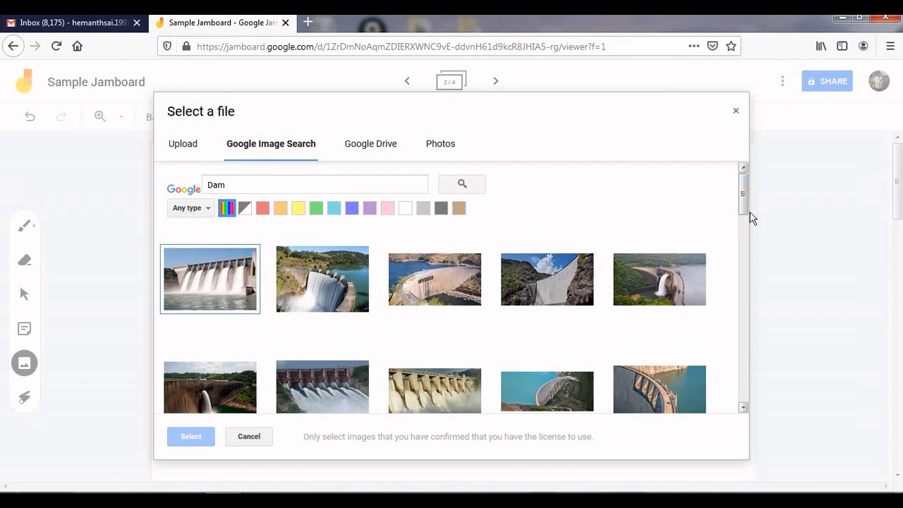
- Insert the search result showing an arched stone dam over dark blue water into the second frame
drag(743, 236, 750, 356)
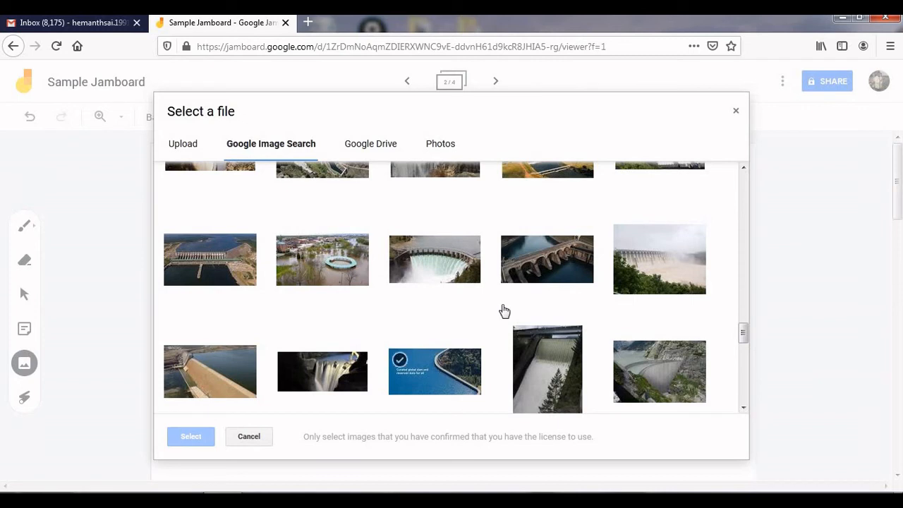
click(543, 258)
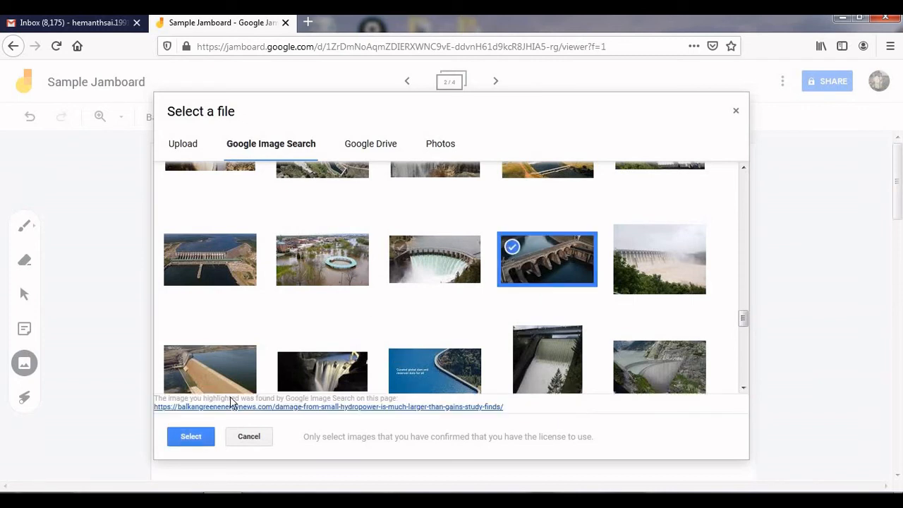
click(199, 437)
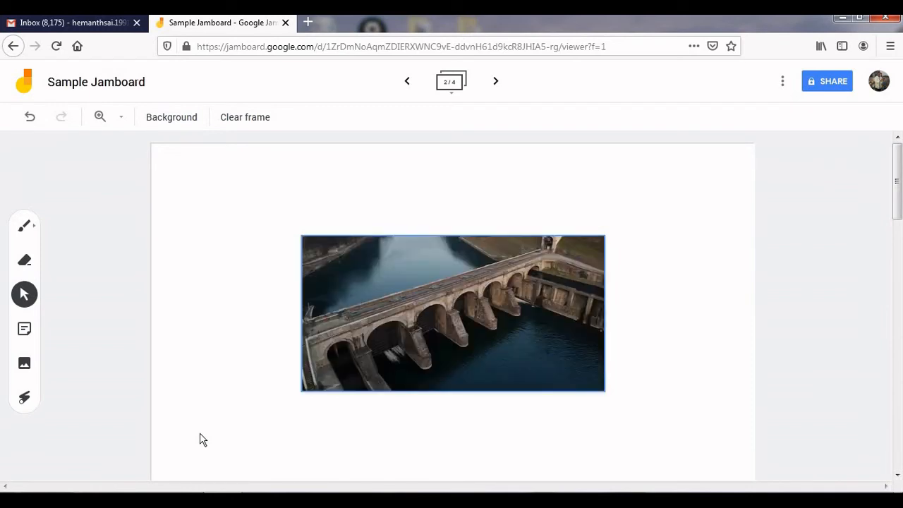
- Tilt the dam image slightly counterclockwise, enlarge it a little and move it toward the lower right of the frame
click(387, 305)
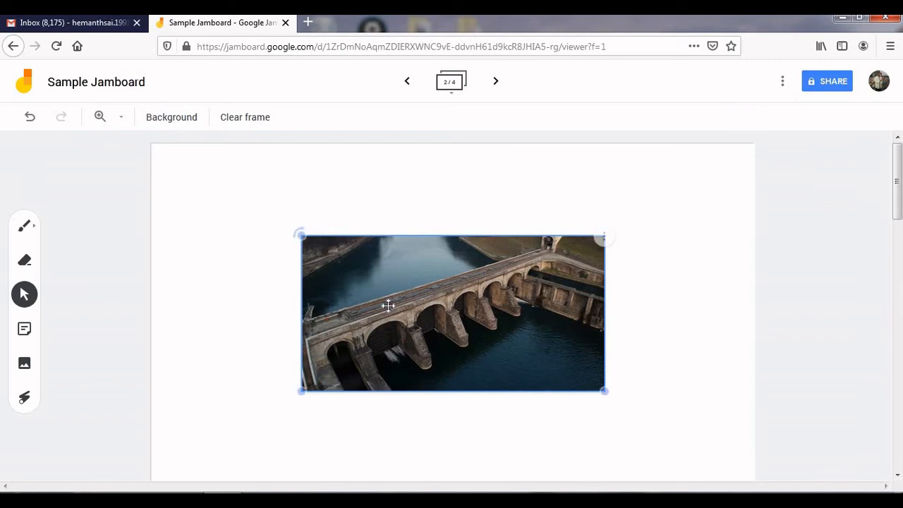
click(604, 240)
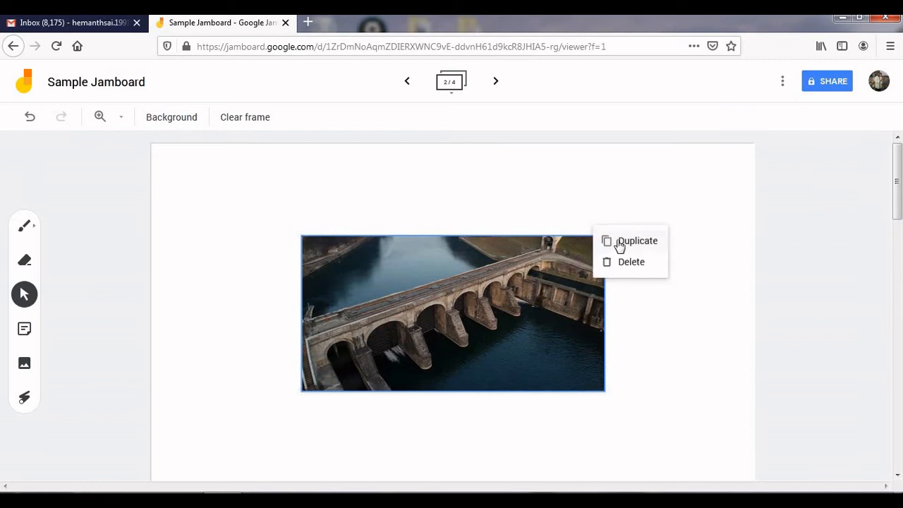
click(485, 330)
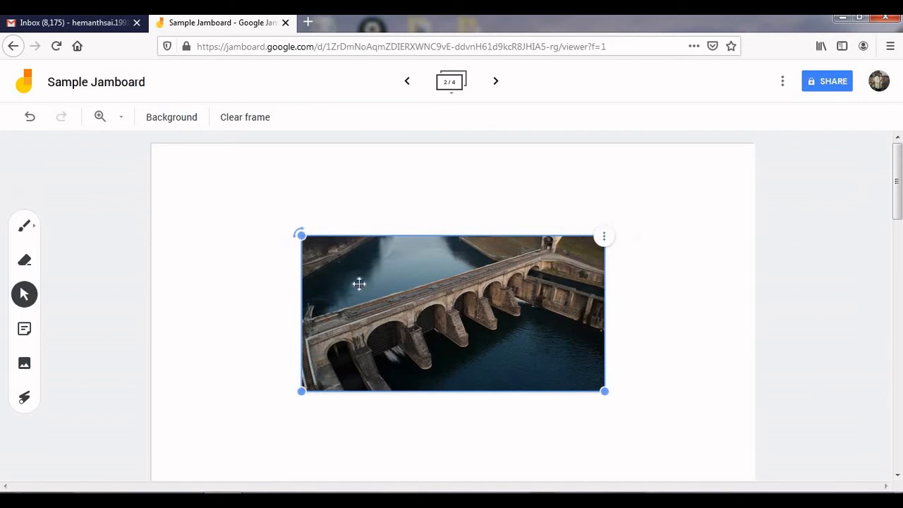
drag(290, 260, 297, 251)
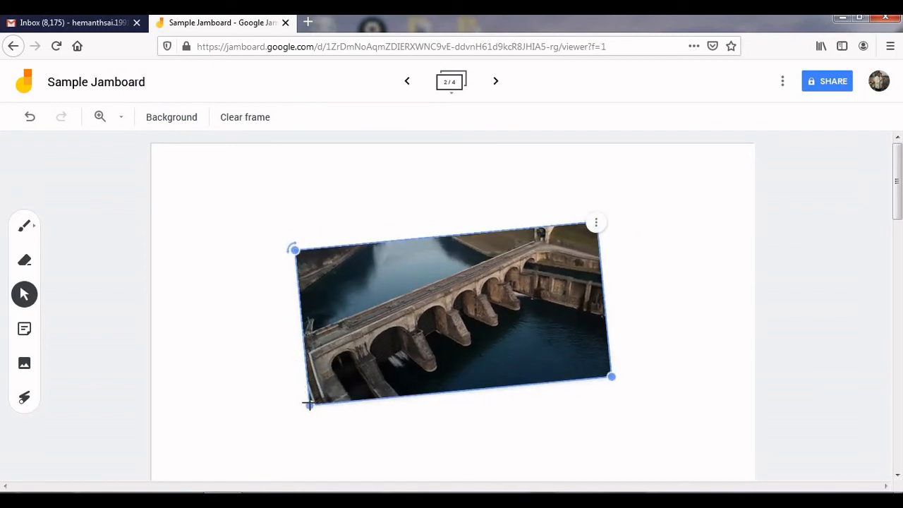
drag(310, 401, 292, 412)
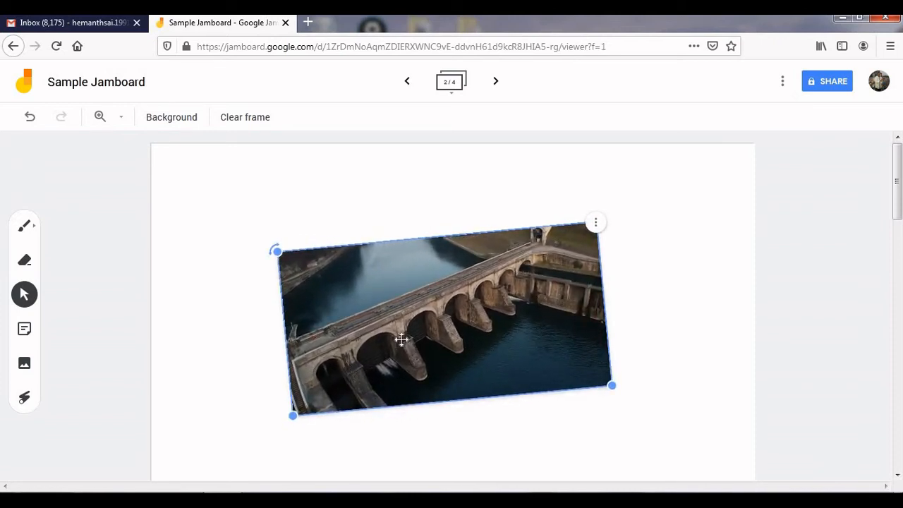
drag(449, 363, 466, 367)
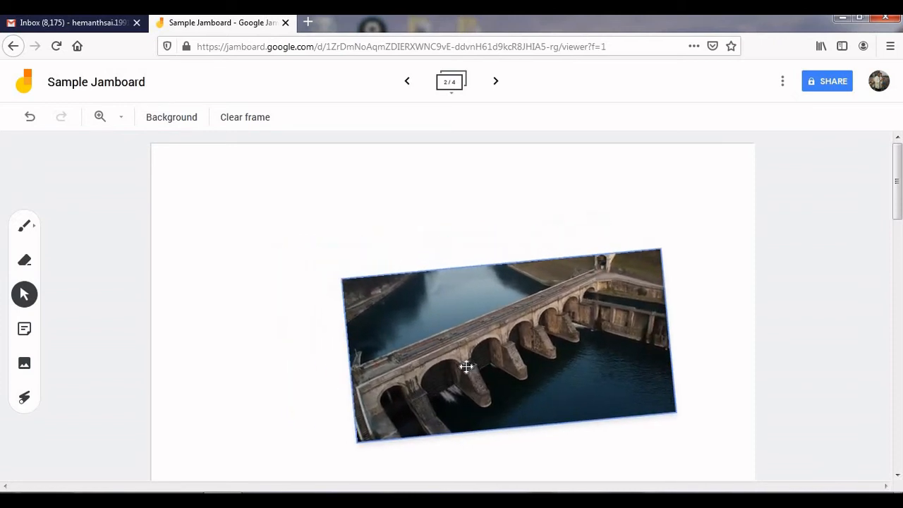
click(221, 190)
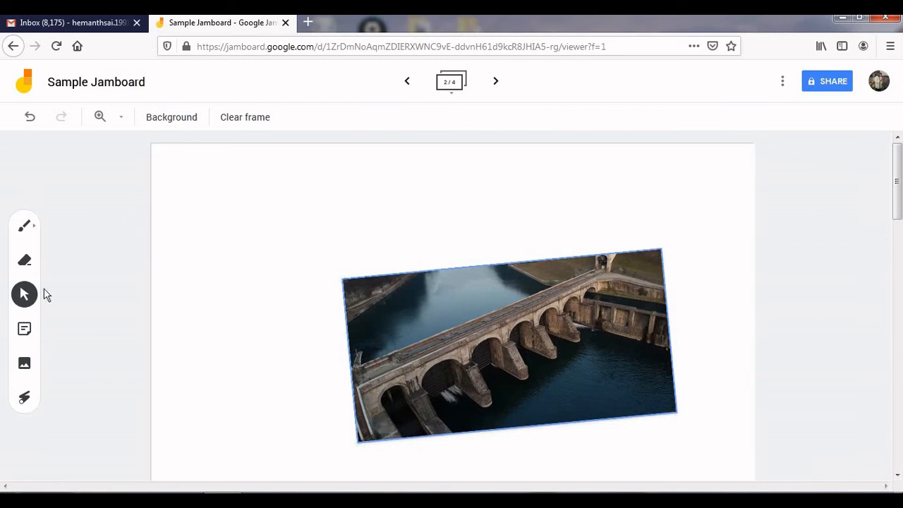
- Add an orange sticky note reading "What is it ?" and place it to the left of the dam image
click(24, 337)
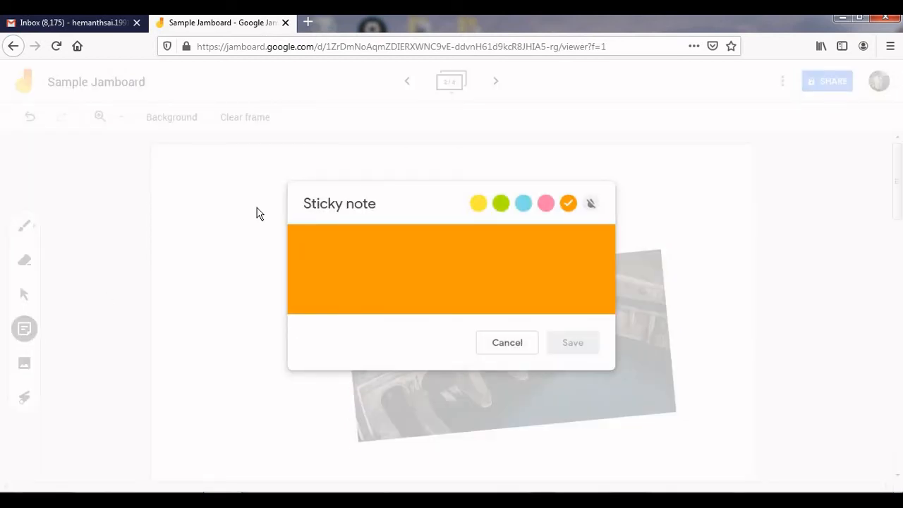
text(What is)
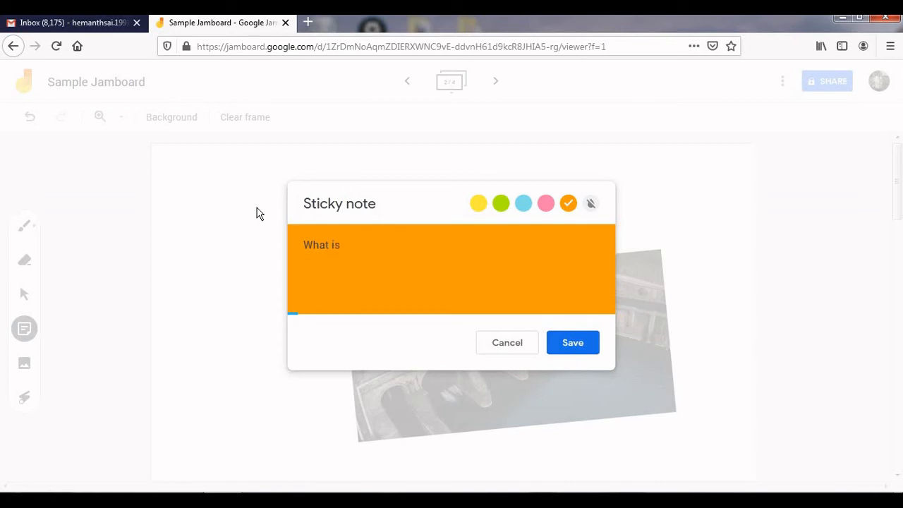
text( it ?)
click(571, 353)
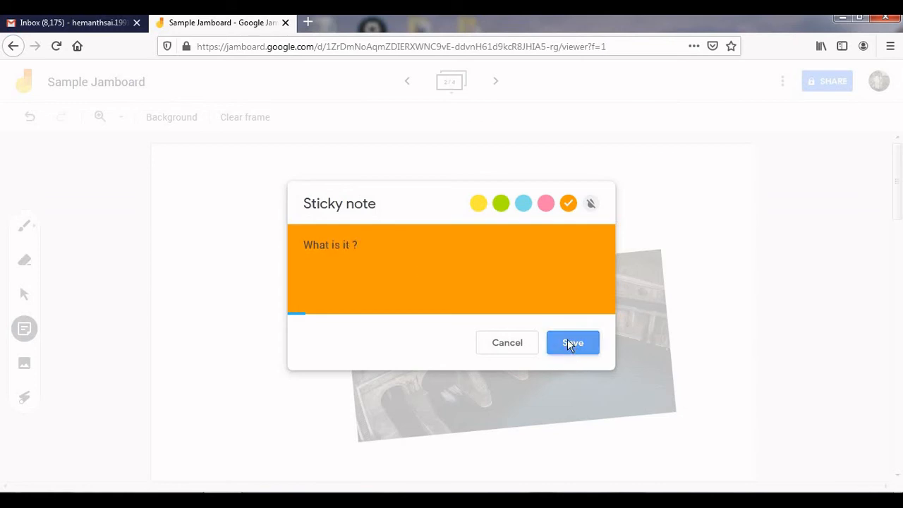
click(510, 343)
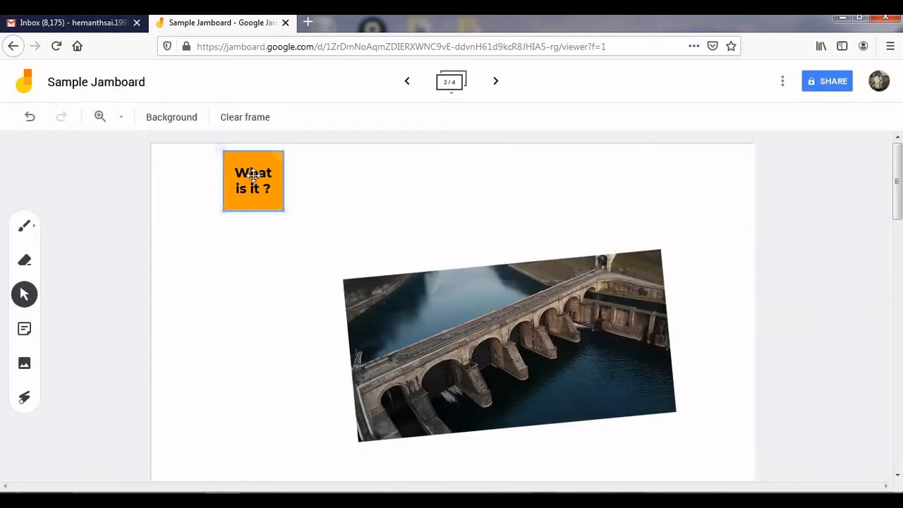
drag(254, 185, 244, 256)
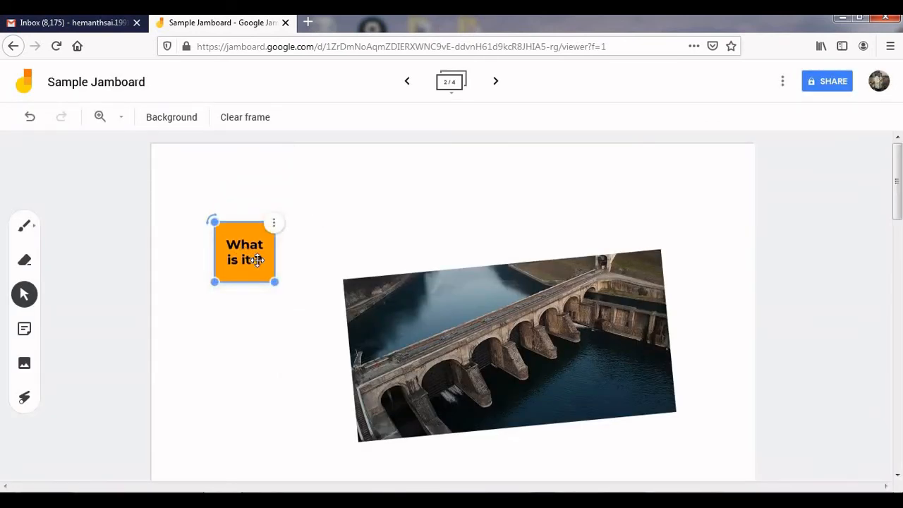